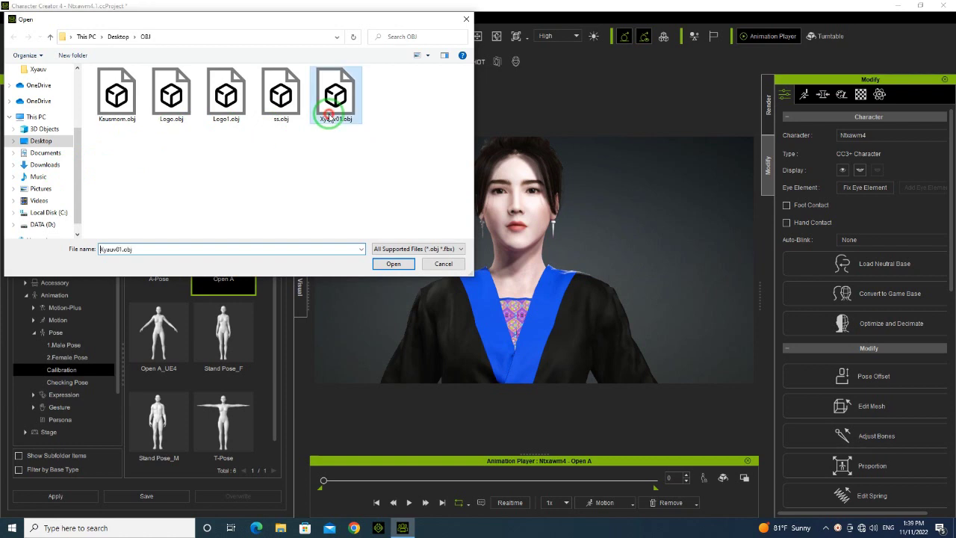
# Step: Import the Xauv03 necklace model as an accessory from the Xyauv folder on the Desktop
pyautogui.click(45, 165)
pyautogui.click(41, 141)
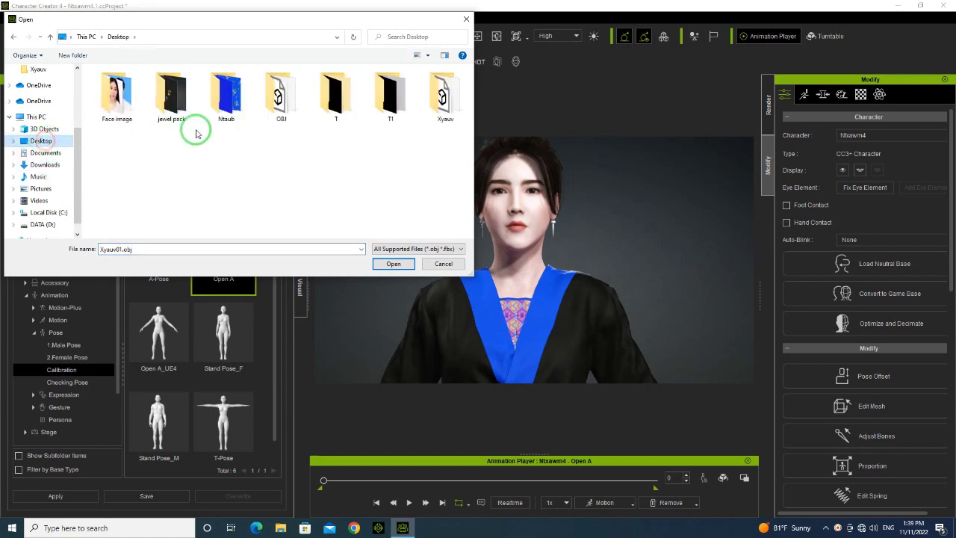
pyautogui.click(431, 104)
pyautogui.doubleClick(431, 103)
pyautogui.doubleClick(179, 96)
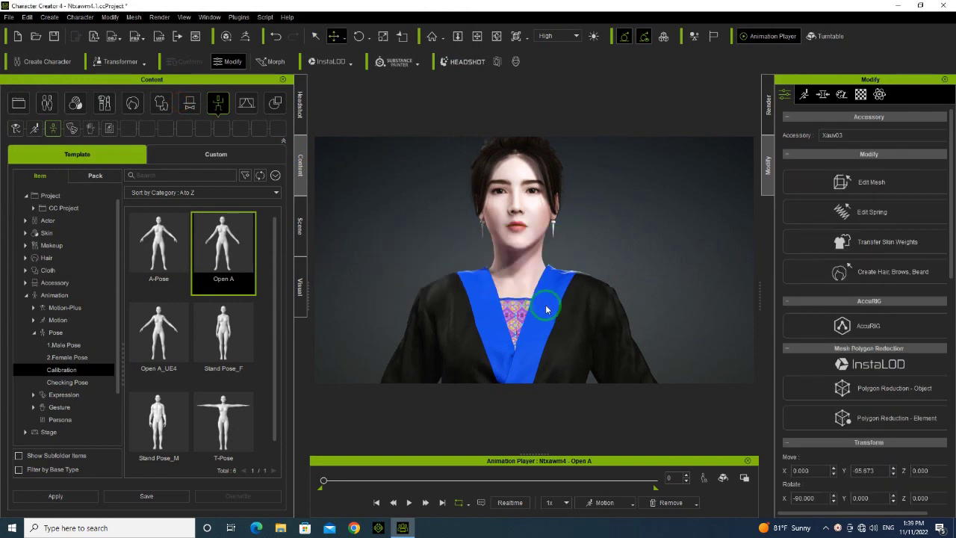
# Step: Move the imported necklace up from the character's feet to her neck
pyautogui.scroll(-5, 544, 310)
pyautogui.moveTo(528, 321); pyautogui.dragTo(532, 196, button='middle')
pyautogui.scroll(-3, 536, 261)
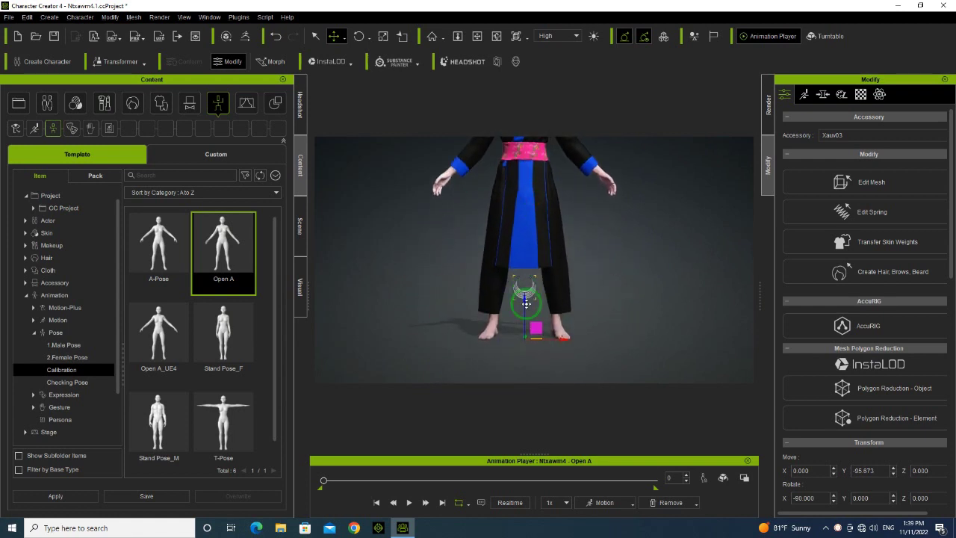
pyautogui.moveTo(525, 303); pyautogui.dragTo(540, 150)
pyautogui.scroll(1, 538, 334)
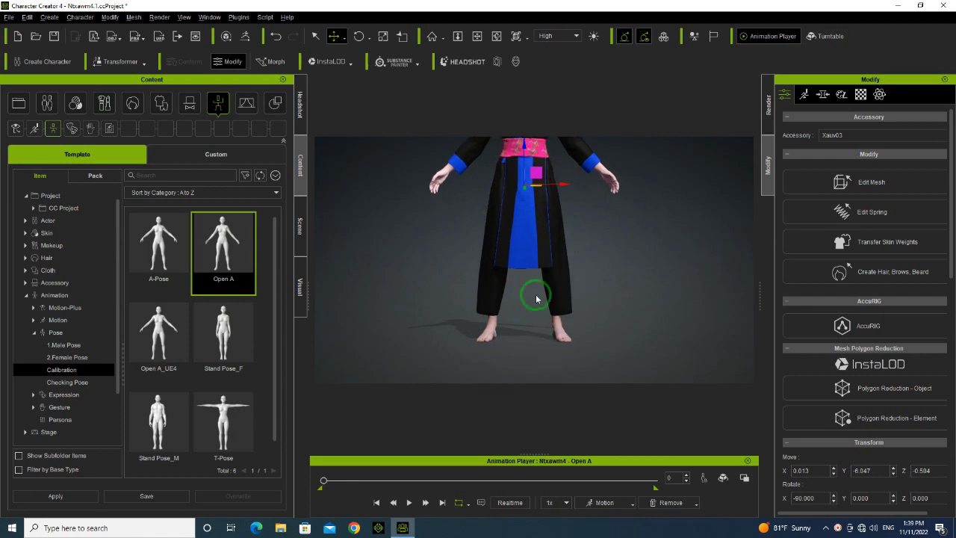
pyautogui.scroll(1, 532, 307)
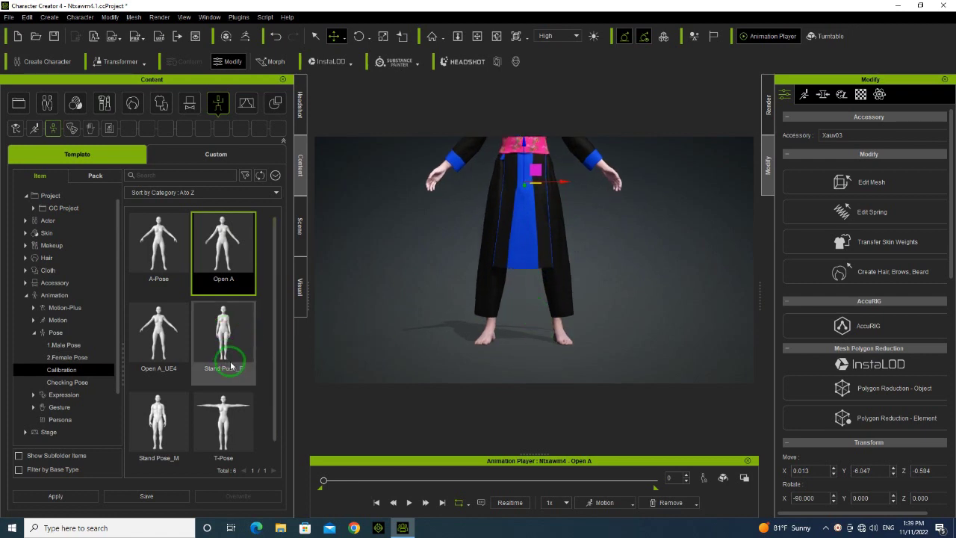
pyautogui.moveTo(559, 209); pyautogui.dragTo(533, 322, button='middle')
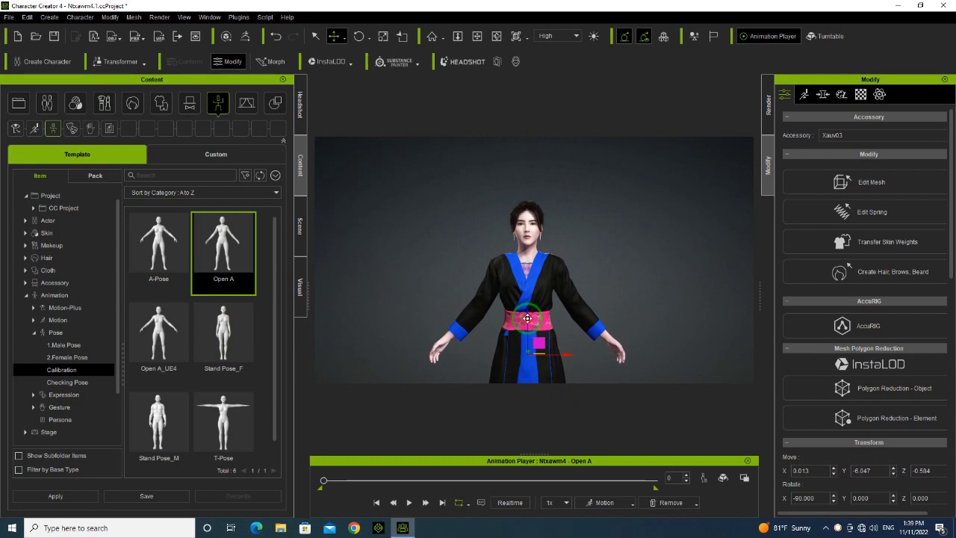
pyautogui.moveTo(527, 318); pyautogui.dragTo(527, 271)
pyautogui.scroll(-10, 901, 438)
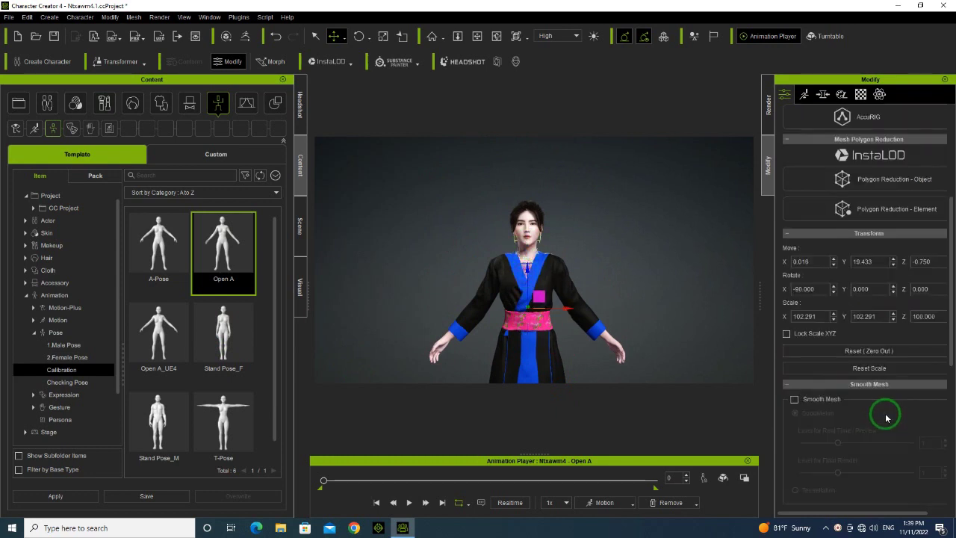
pyautogui.scroll(8, 500, 254)
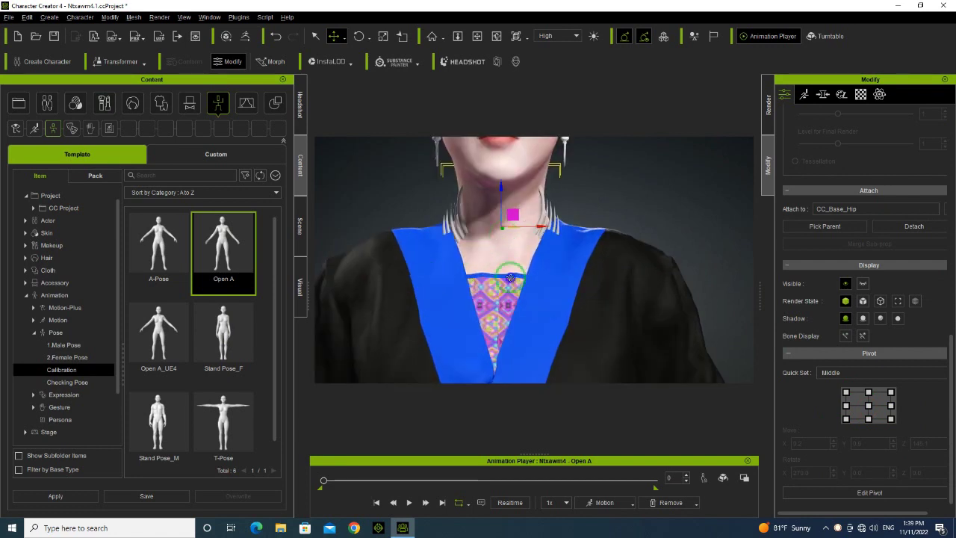
# Step: Rotate the necklace in side view so that it slopes down toward the chest, following the neckline
pyautogui.moveTo(510, 278); pyautogui.dragTo(559, 323, button='right')
pyautogui.scroll(-5, 536, 278)
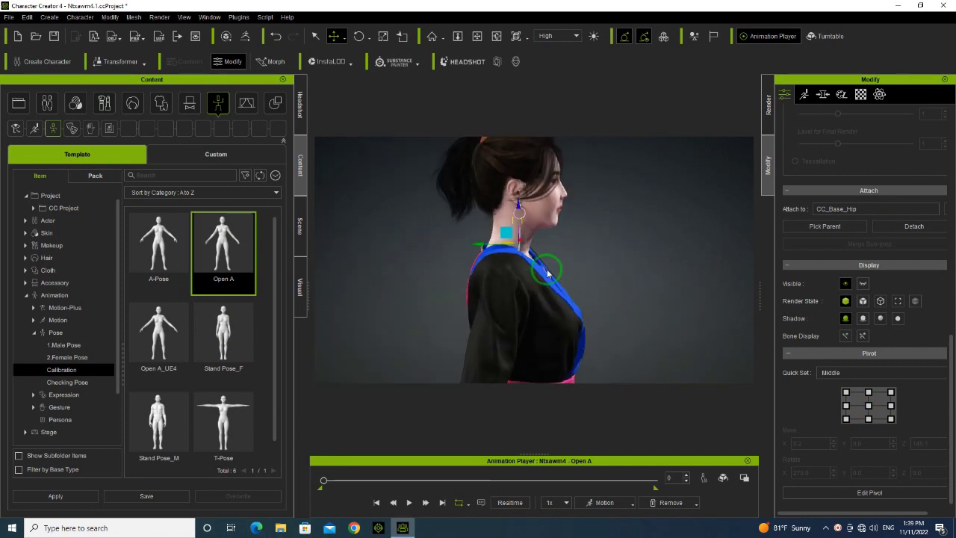
pyautogui.press('e')
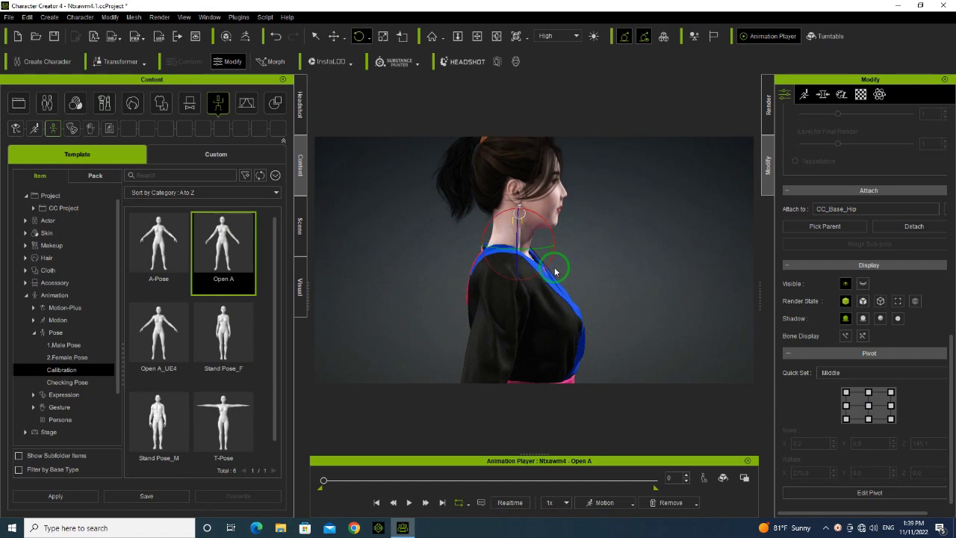
pyautogui.press('space')
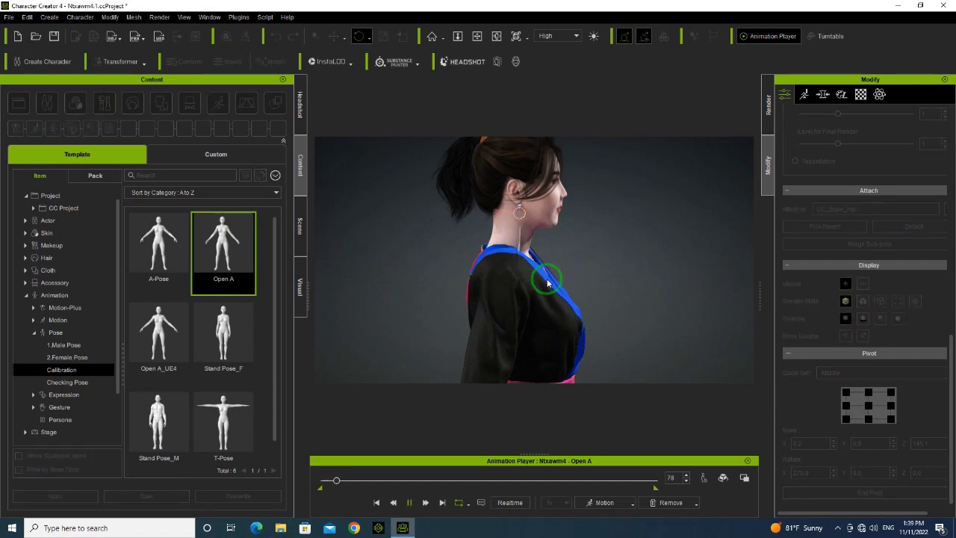
pyautogui.click(376, 502)
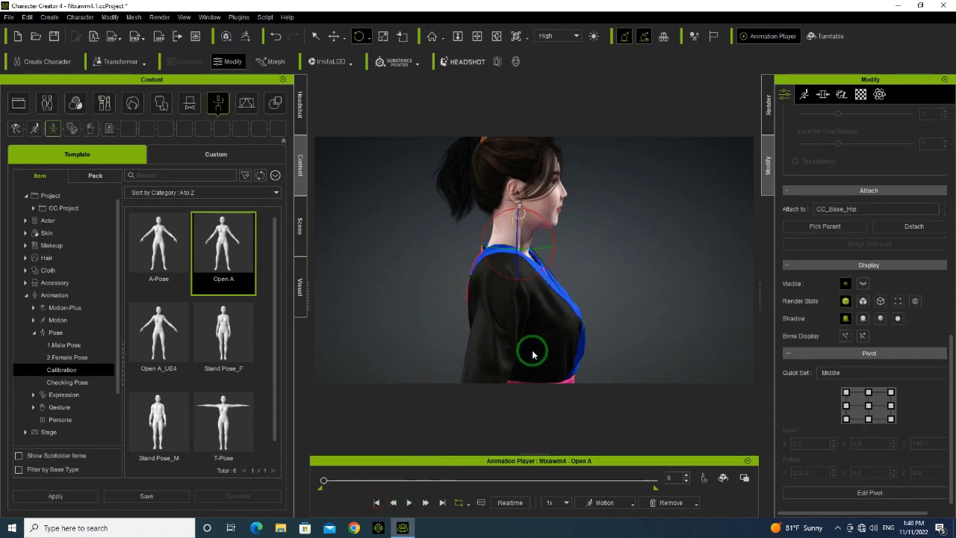
pyautogui.press('f')
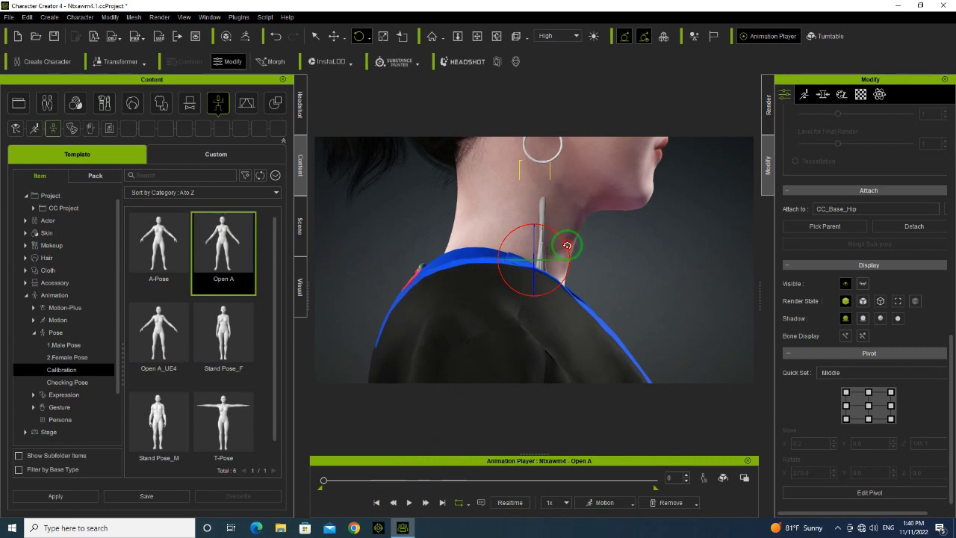
pyautogui.moveTo(566, 245); pyautogui.dragTo(567, 238)
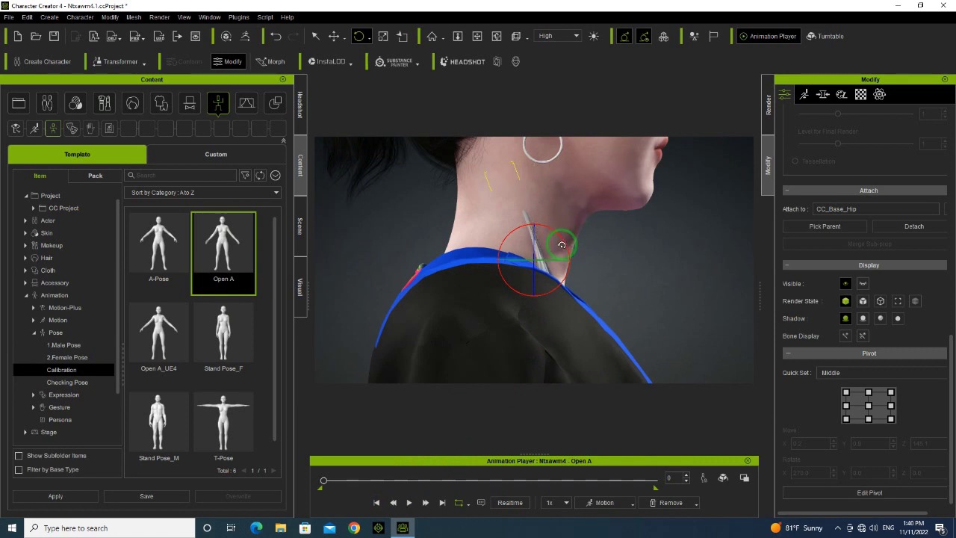
pyautogui.moveTo(565, 236); pyautogui.dragTo(563, 231)
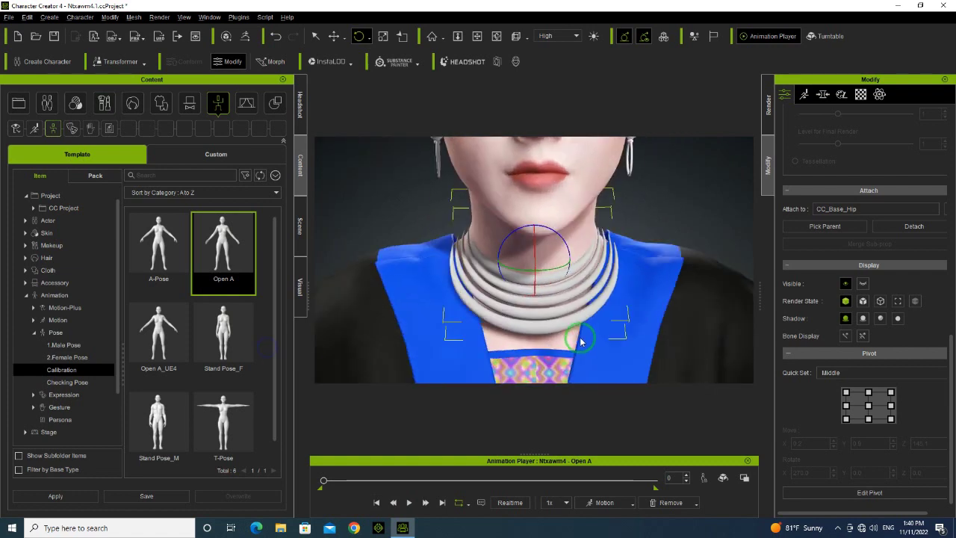
pyautogui.moveTo(575, 310); pyautogui.dragTo(576, 284)
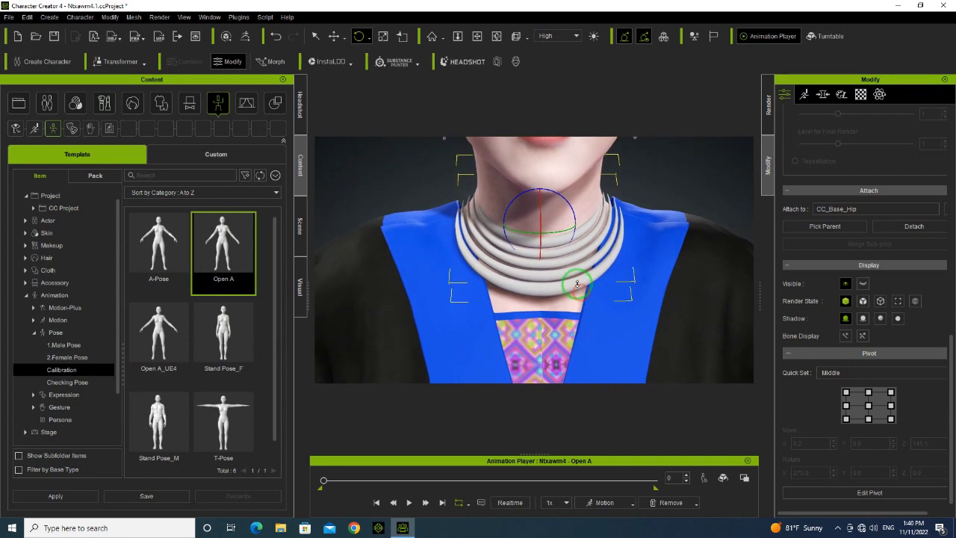
# Step: Scale the necklace to fit around the neck and adjust its position so it rests on the collar
pyautogui.scroll(-3, 576, 283)
pyautogui.press('r')
pyautogui.moveTo(535, 235); pyautogui.dragTo(443, 247)
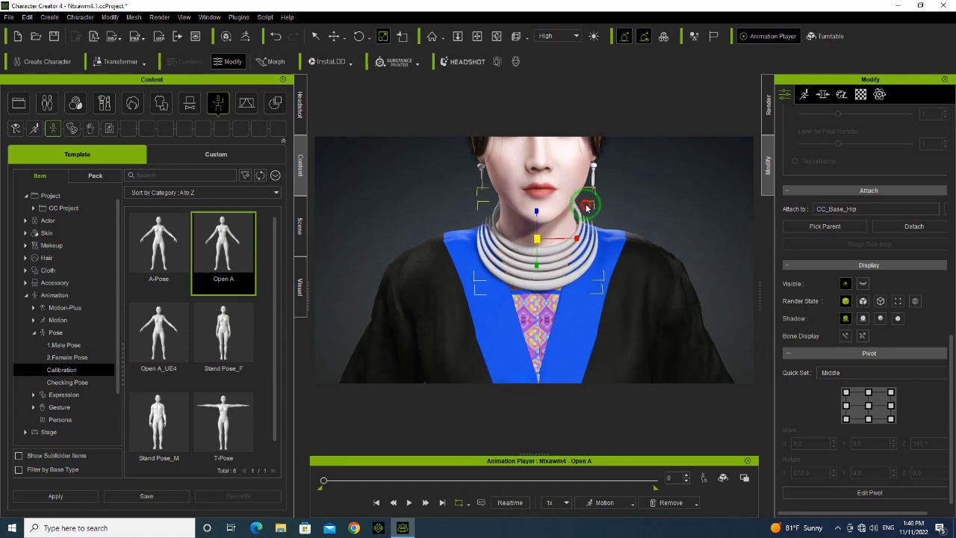
pyautogui.moveTo(385, 315); pyautogui.dragTo(732, 301, button='right')
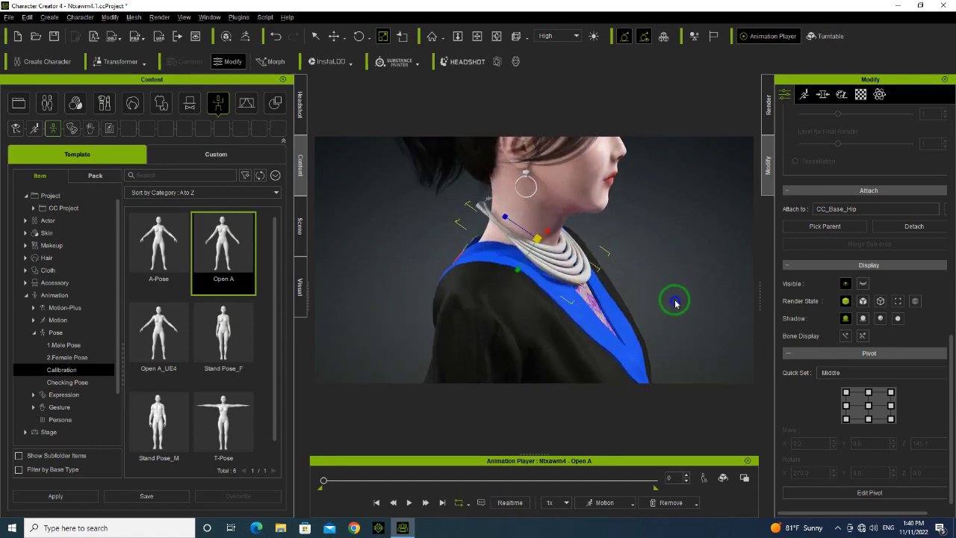
pyautogui.moveTo(543, 277); pyautogui.dragTo(524, 241, button='right')
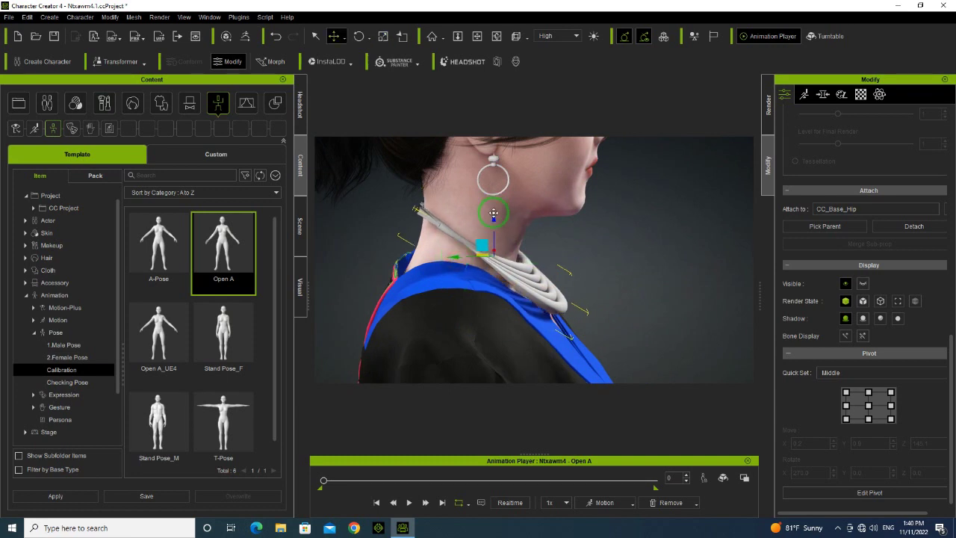
pyautogui.moveTo(536, 252); pyautogui.dragTo(295, 313, button='right')
pyautogui.moveTo(595, 327); pyautogui.dragTo(614, 311, button='right')
pyautogui.scroll(-5, 614, 312)
pyautogui.scroll(5, 482, 288)
pyautogui.scroll(5, 507, 276)
pyautogui.scroll(-4, 512, 275)
pyautogui.press('f')
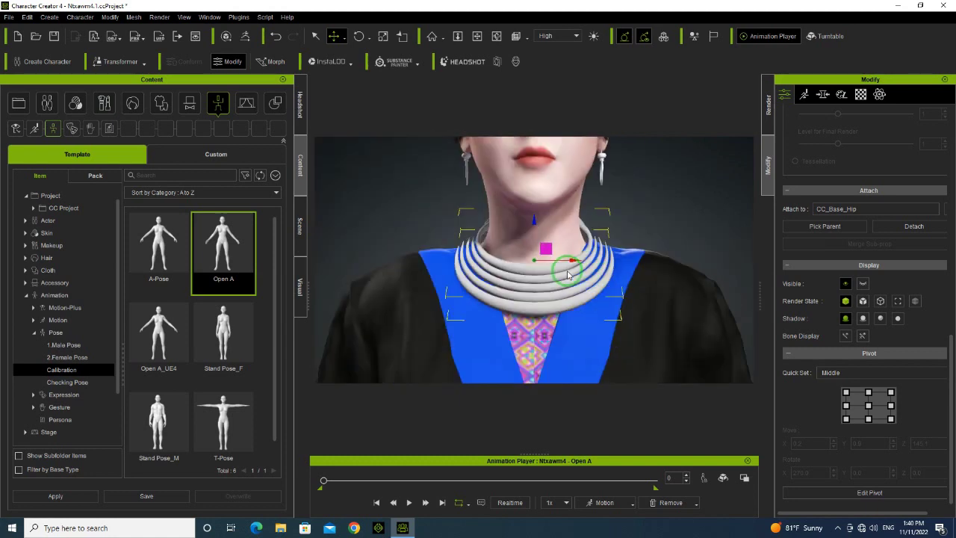
# Step: Deselect the necklace and examine its fit around the neck from several angles and distances
pyautogui.click(671, 221)
pyautogui.moveTo(668, 266); pyautogui.dragTo(650, 309, button='right')
pyautogui.scroll(-3, 619, 301)
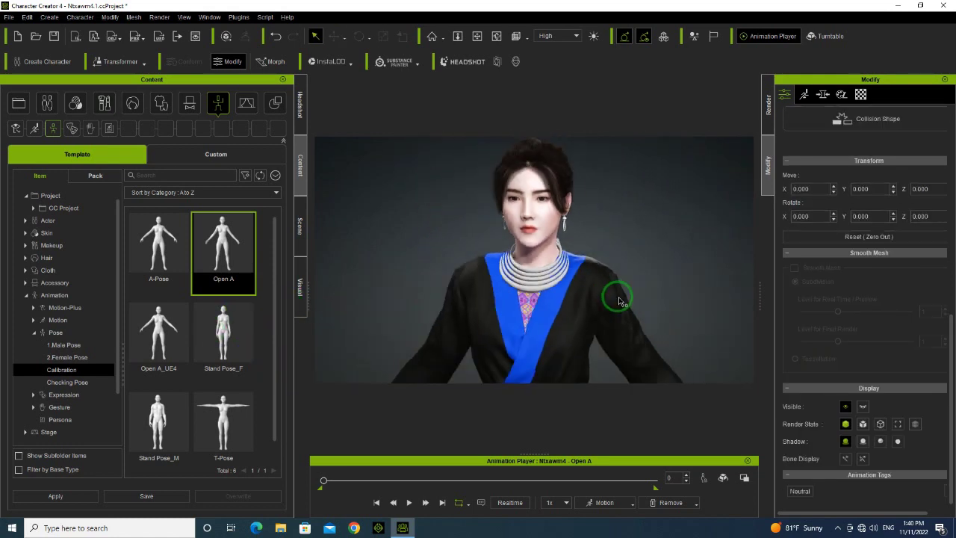
pyautogui.scroll(-2, 619, 297)
pyautogui.moveTo(489, 337); pyautogui.dragTo(531, 336, button='right')
pyautogui.scroll(5, 523, 321)
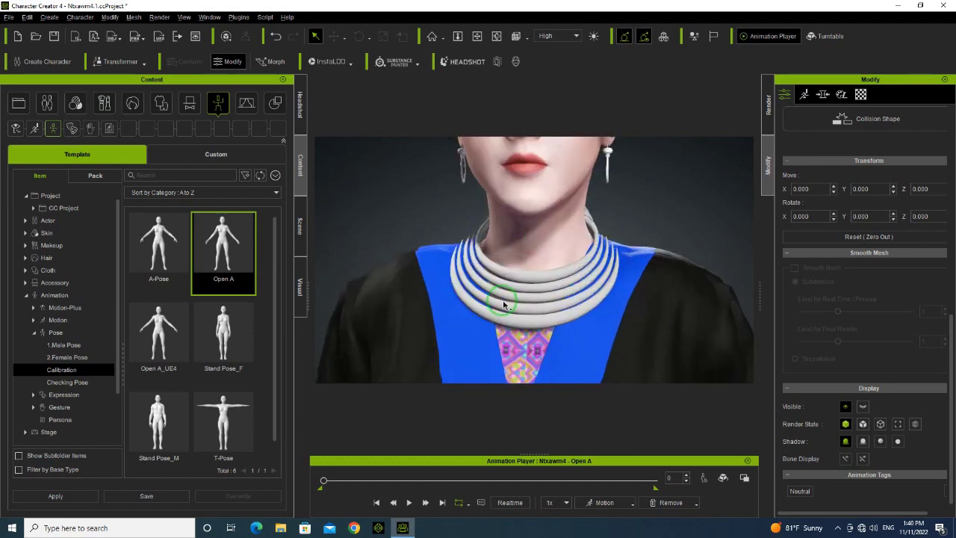
pyautogui.moveTo(503, 305); pyautogui.dragTo(546, 301, button='right')
# Step: Load Xauv03_initialShadingGroup_BaseColor.png from the Desktop folder T as the necklace material's Base Color texture
pyautogui.click(546, 296)
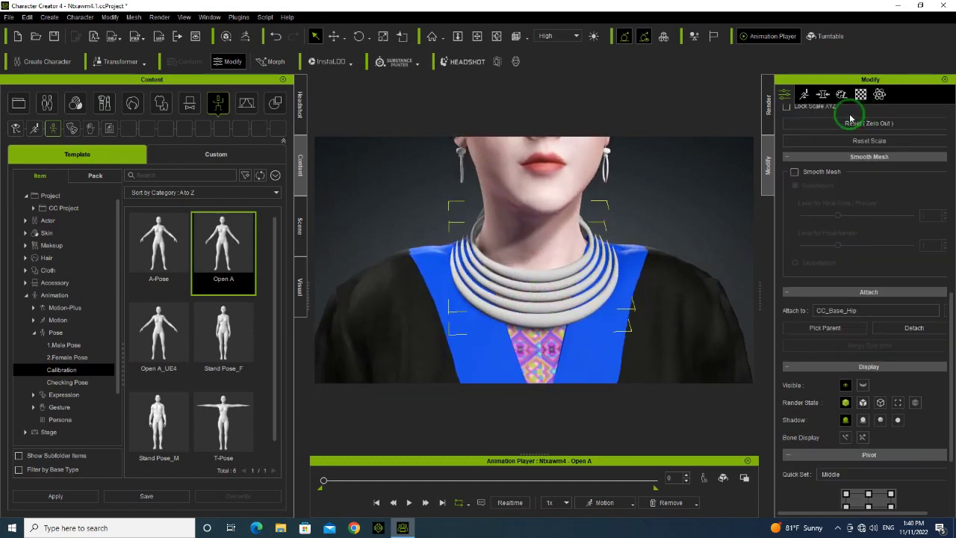
pyautogui.click(860, 94)
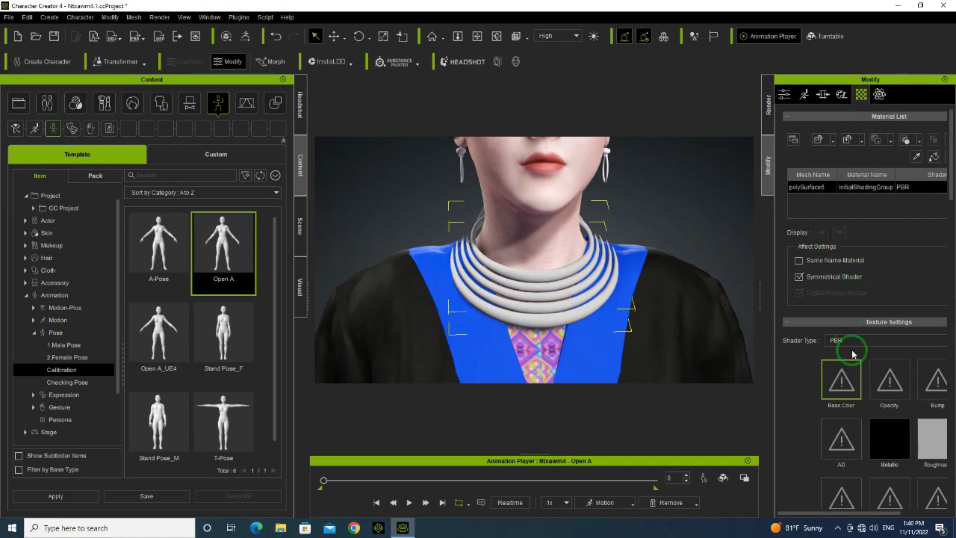
pyautogui.doubleClick(843, 378)
pyautogui.click(38, 165)
pyautogui.click(351, 102)
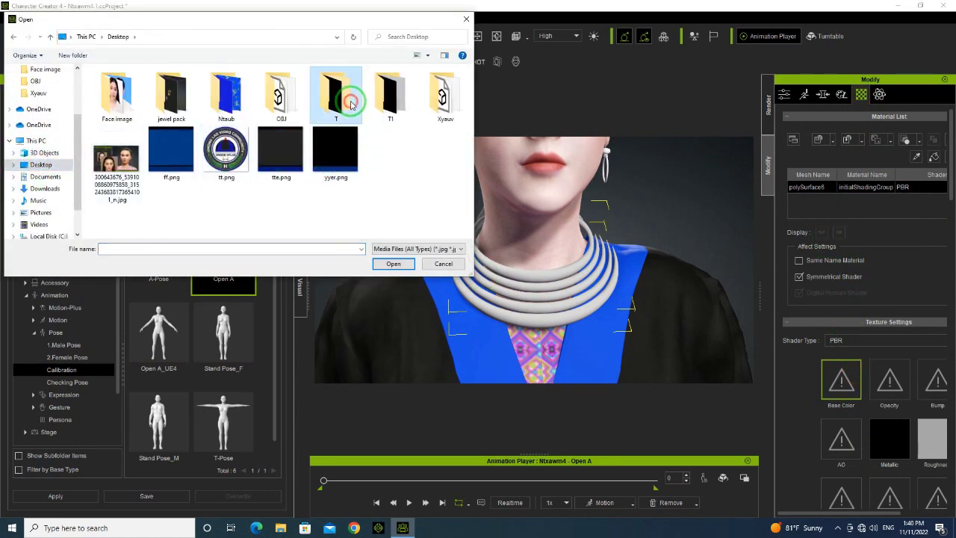
pyautogui.doubleClick(351, 103)
pyautogui.click(125, 93)
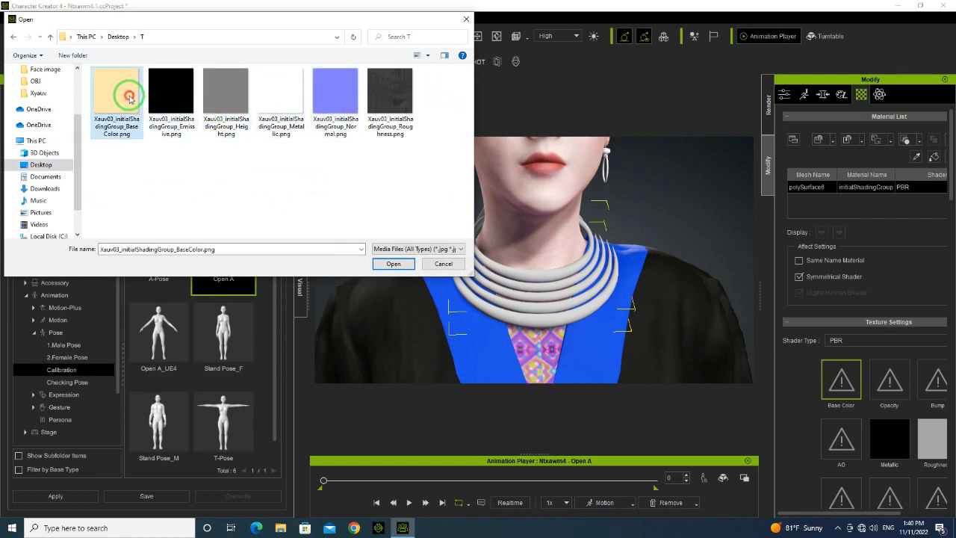
pyautogui.doubleClick(129, 96)
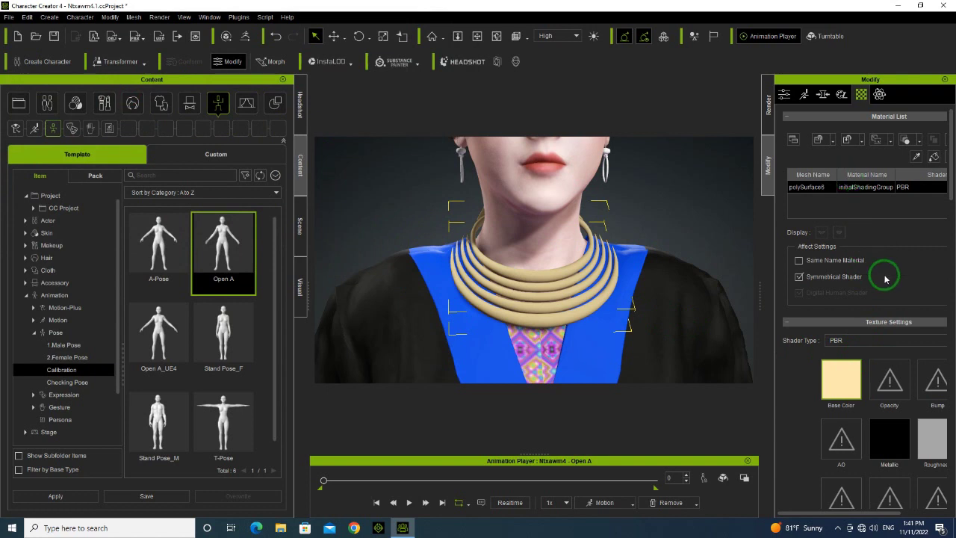
# Step: Load Xauv03_initialShadingGroup_Normal.png from folder T into the necklace's Bump channel, using Normal as the input type
pyautogui.scroll(5, 580, 290)
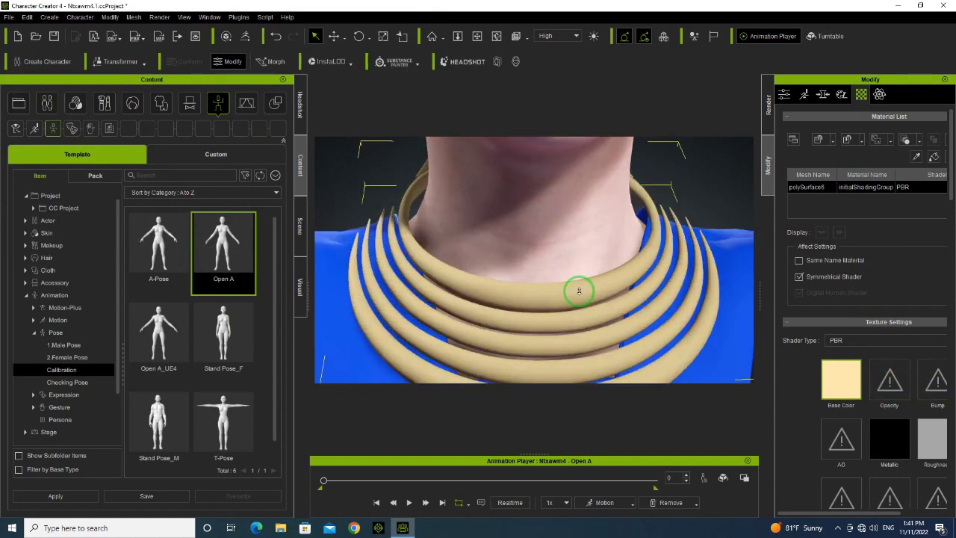
pyautogui.moveTo(632, 298); pyautogui.dragTo(580, 258, button='middle')
pyautogui.scroll(-5, 580, 258)
pyautogui.click(938, 395)
pyautogui.click(41, 165)
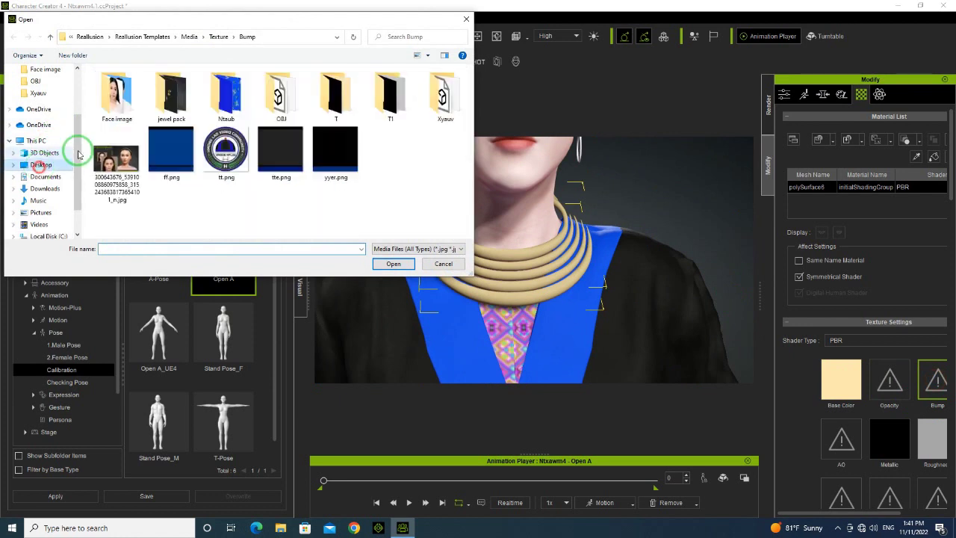
pyautogui.doubleClick(331, 92)
pyautogui.doubleClick(335, 91)
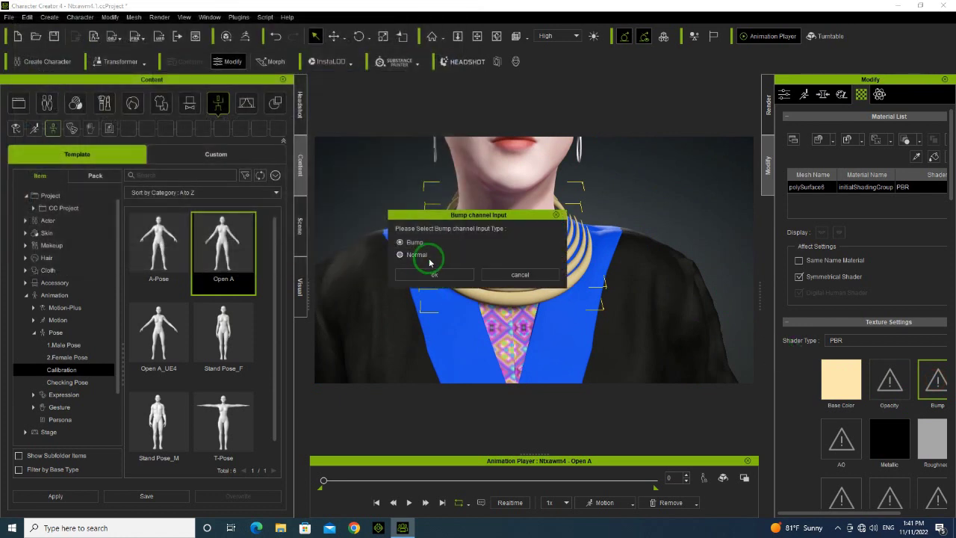
pyautogui.click(430, 259)
pyautogui.click(434, 274)
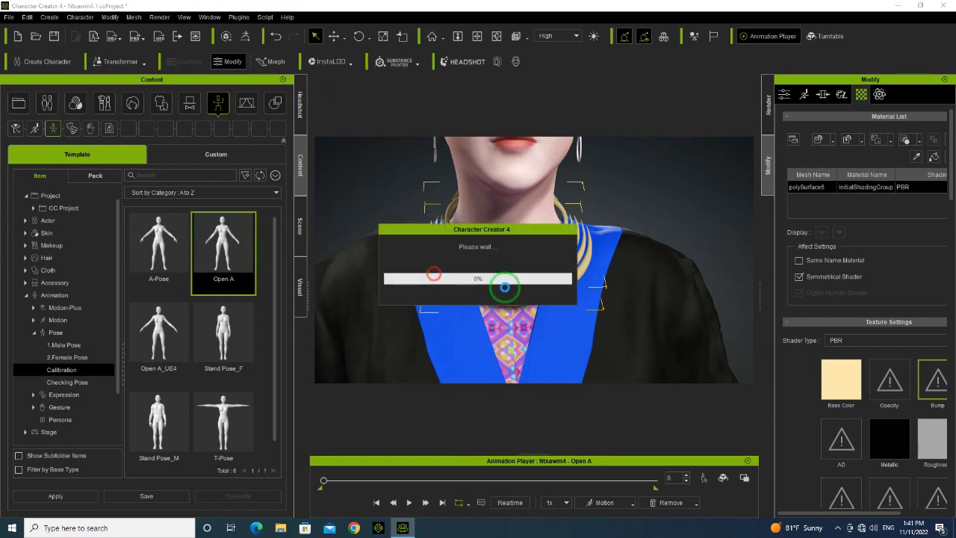
# Step: Load Xauv03_initialShadingGroup_Roughness.png from folder T as the necklace material's Roughness texture
pyautogui.click(930, 442)
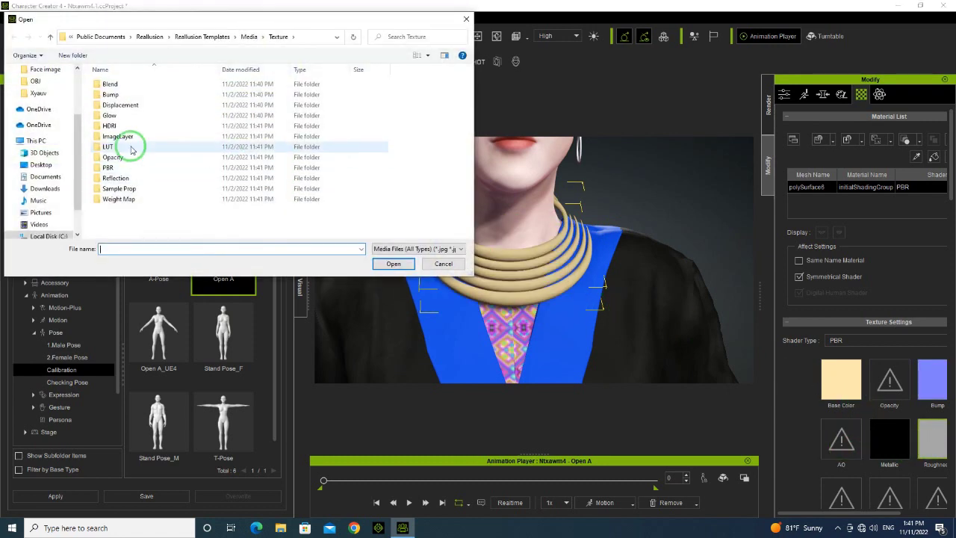
pyautogui.click(42, 163)
pyautogui.doubleClick(335, 94)
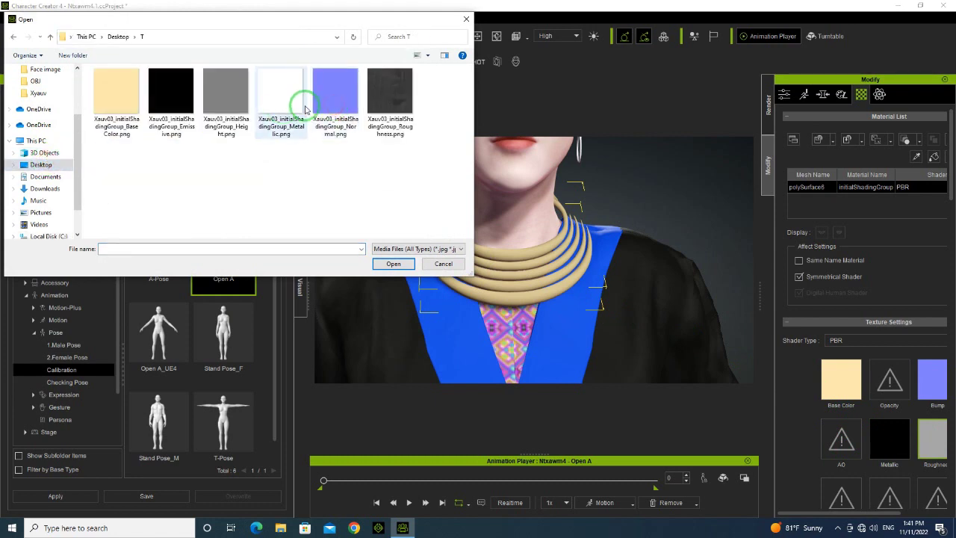
pyautogui.click(351, 101)
pyautogui.click(401, 106)
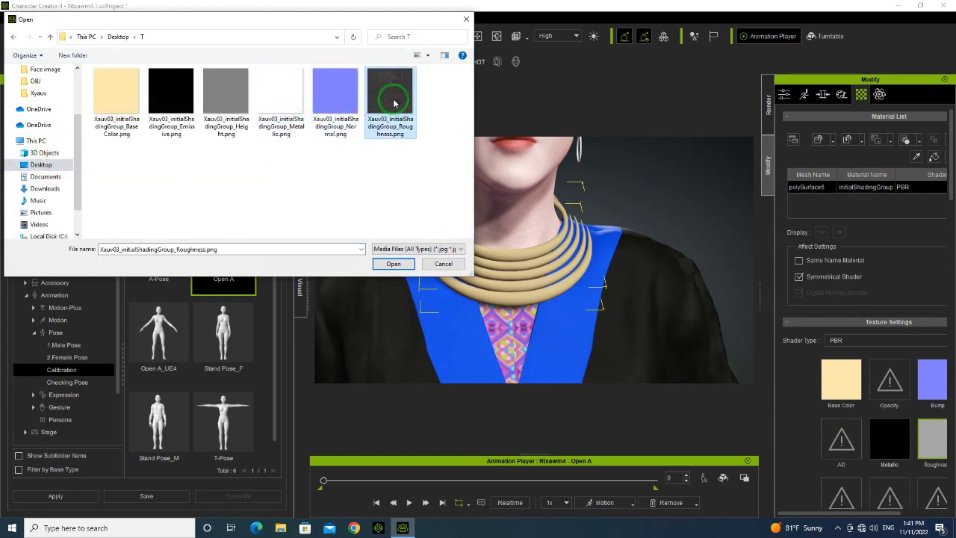
pyautogui.doubleClick(394, 104)
pyautogui.scroll(5, 529, 270)
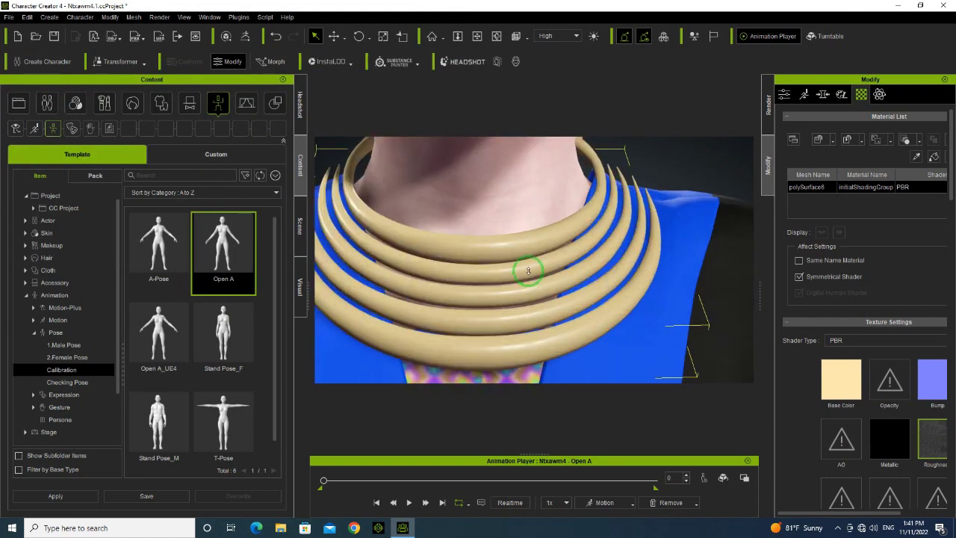
# Step: Load Xauv03_initialShadingGroup_Metallic.png from the Desktop folder T as the necklace material's Metallic texture
pyautogui.scroll(-7, 530, 275)
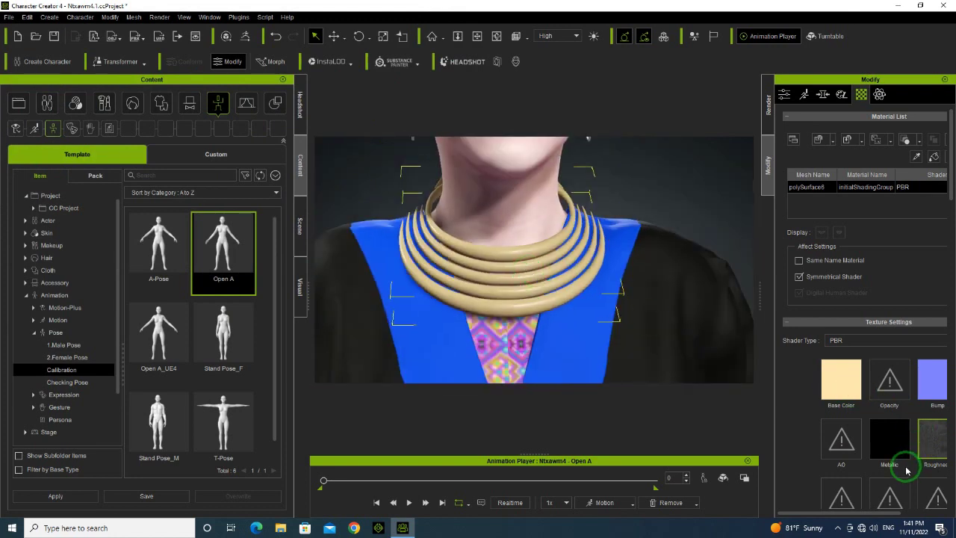
pyautogui.doubleClick(886, 436)
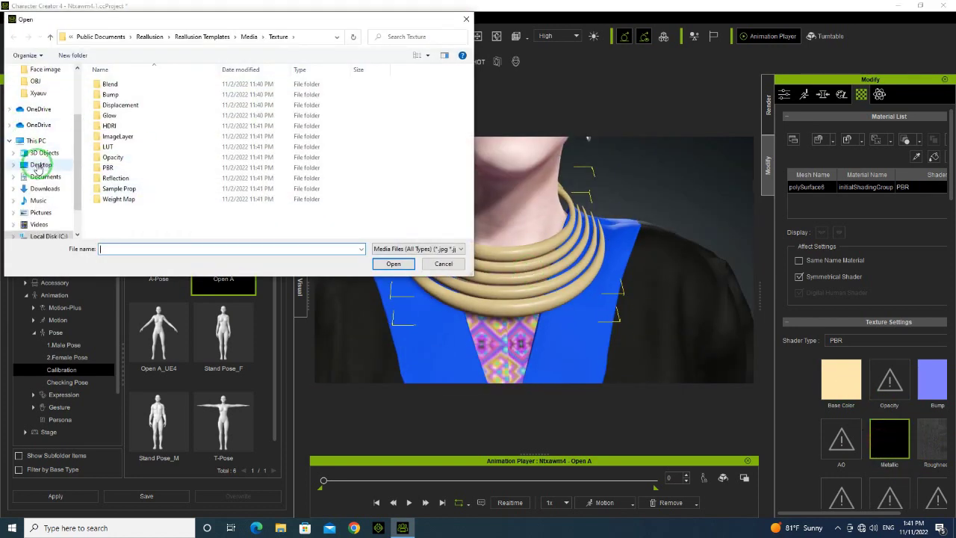
pyautogui.click(37, 165)
pyautogui.doubleClick(333, 97)
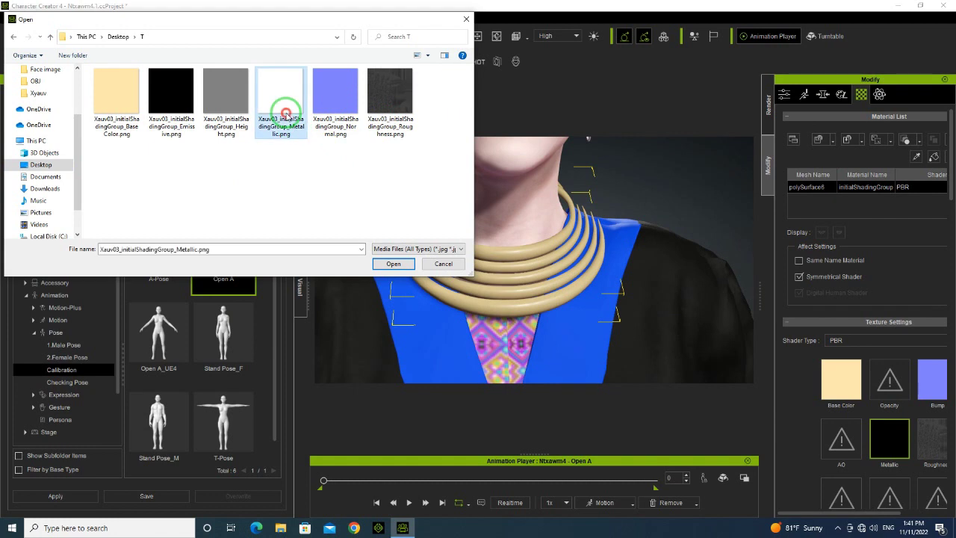
pyautogui.doubleClick(286, 116)
pyautogui.scroll(2, 512, 270)
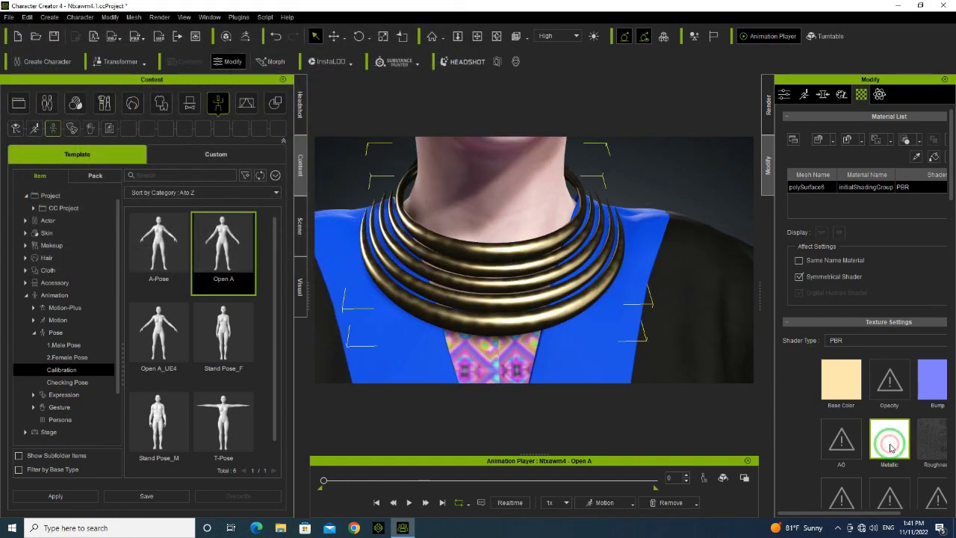
pyautogui.scroll(-5, 892, 451)
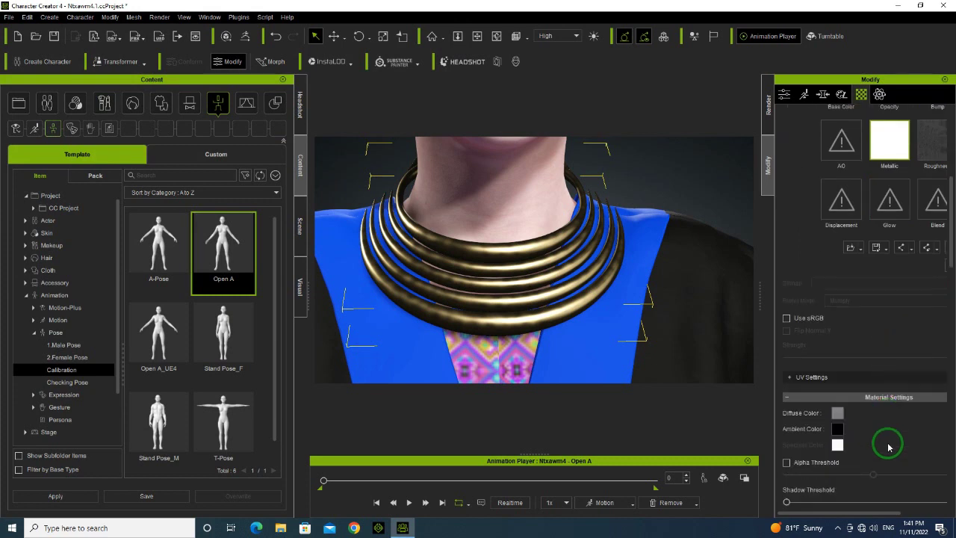
pyautogui.click(837, 413)
pyautogui.moveTo(591, 216); pyautogui.dragTo(654, 300)
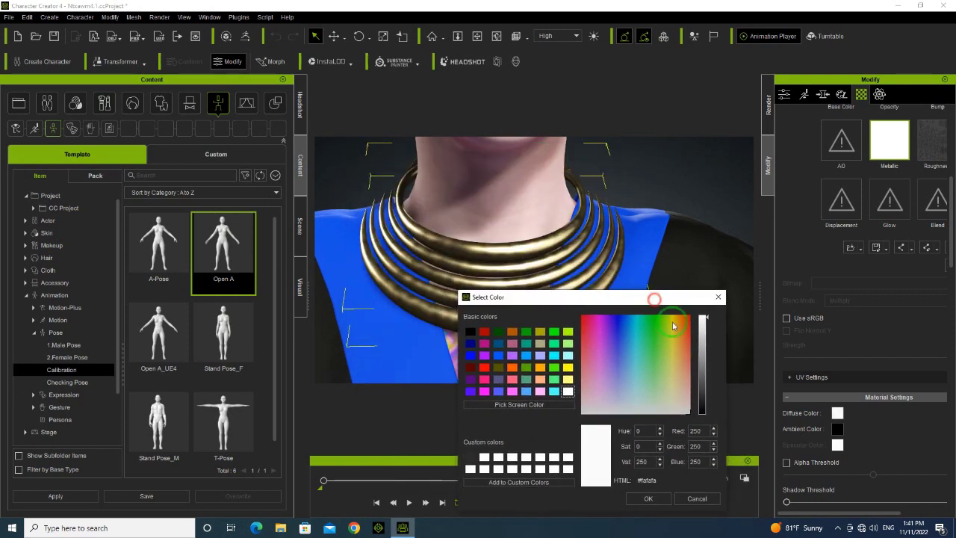
pyautogui.moveTo(702, 322); pyautogui.dragTo(700, 283)
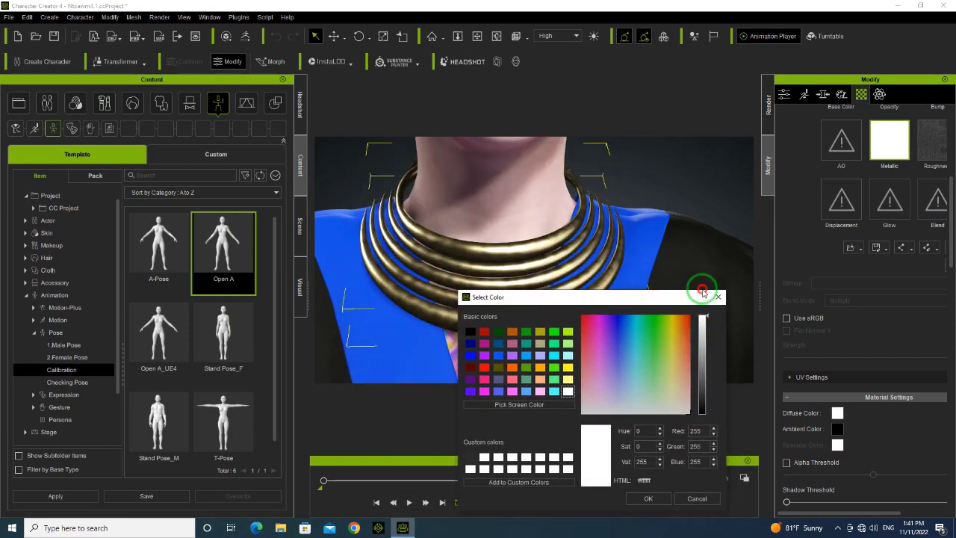
pyautogui.click(720, 298)
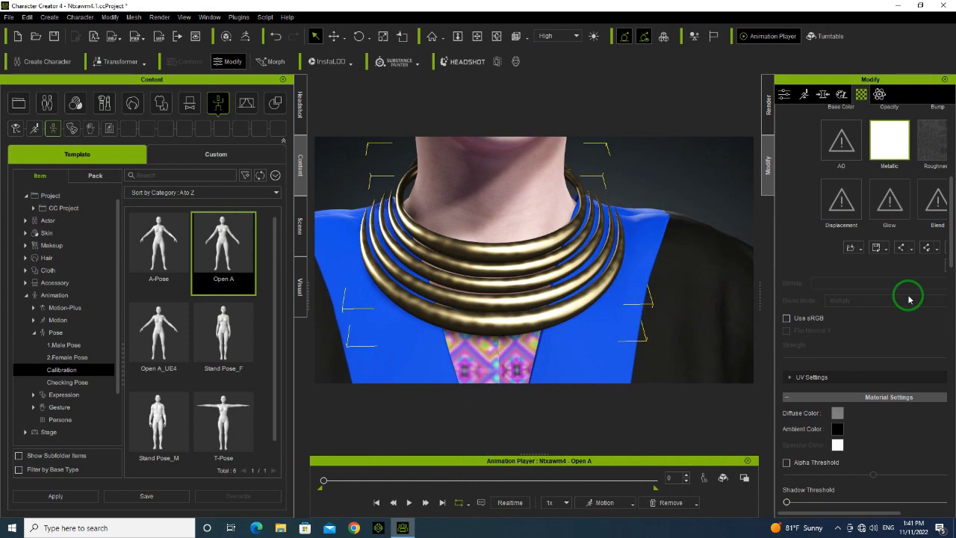
# Step: Set the necklace material's Diffuse Color to pure white (#ffffff)
pyautogui.scroll(5, 598, 269)
pyautogui.scroll(-6, 555, 246)
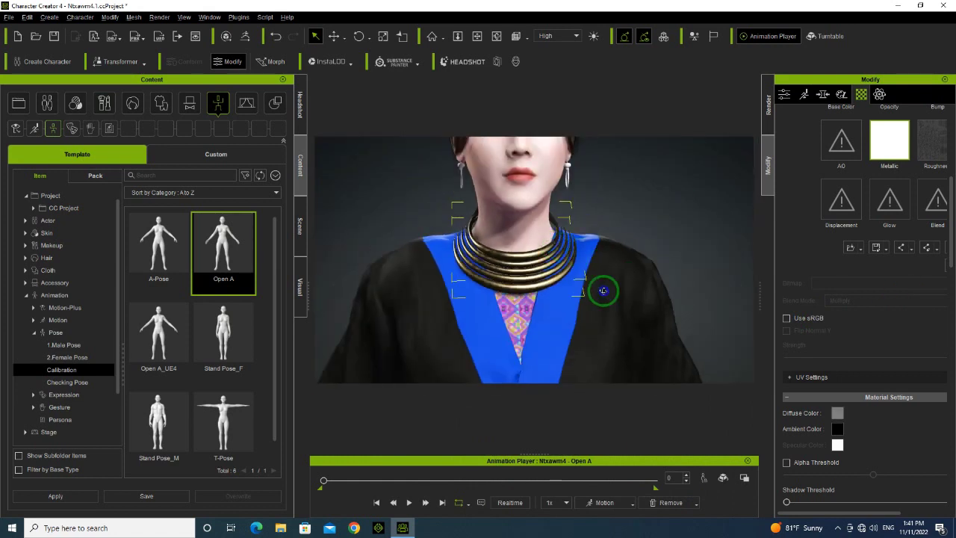
pyautogui.moveTo(604, 290); pyautogui.dragTo(556, 296, button='right')
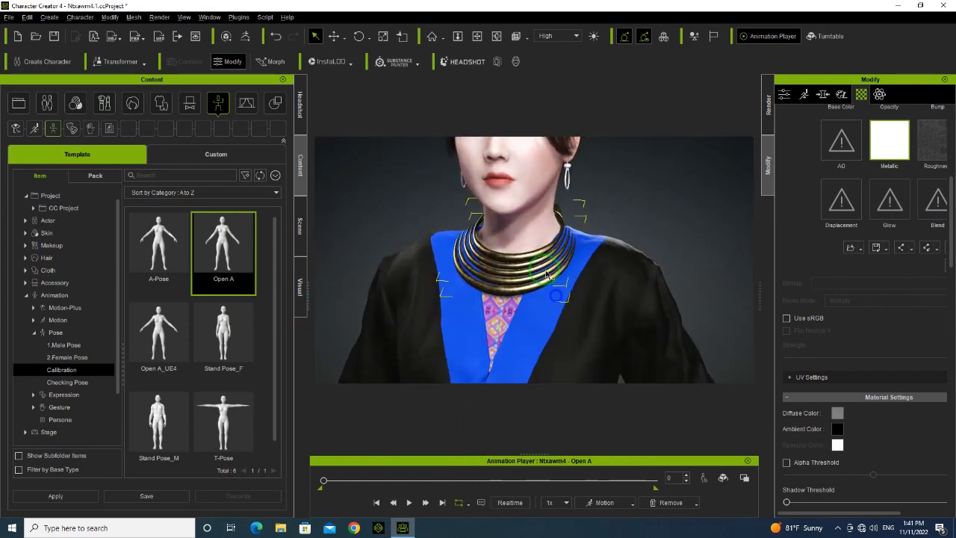
pyautogui.scroll(4, 547, 275)
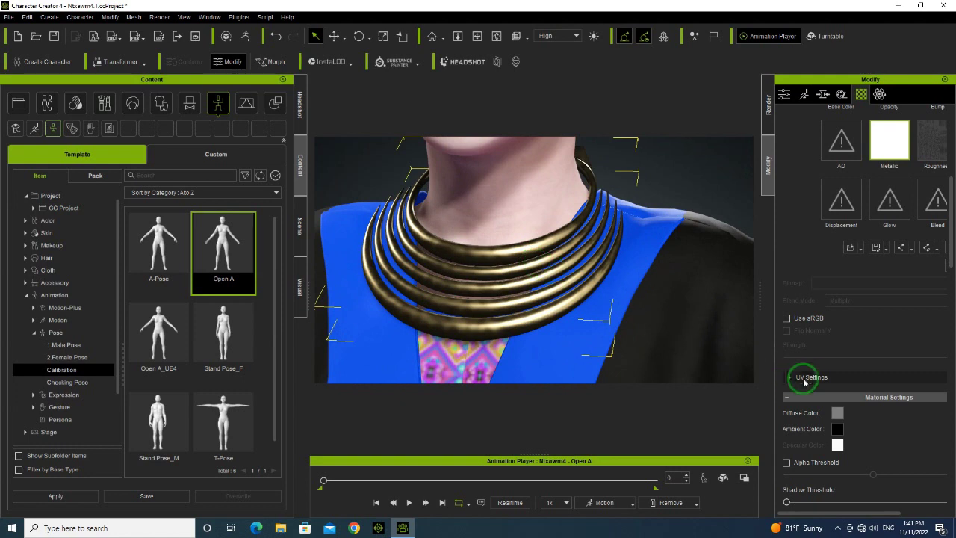
pyautogui.click(842, 413)
pyautogui.click(838, 415)
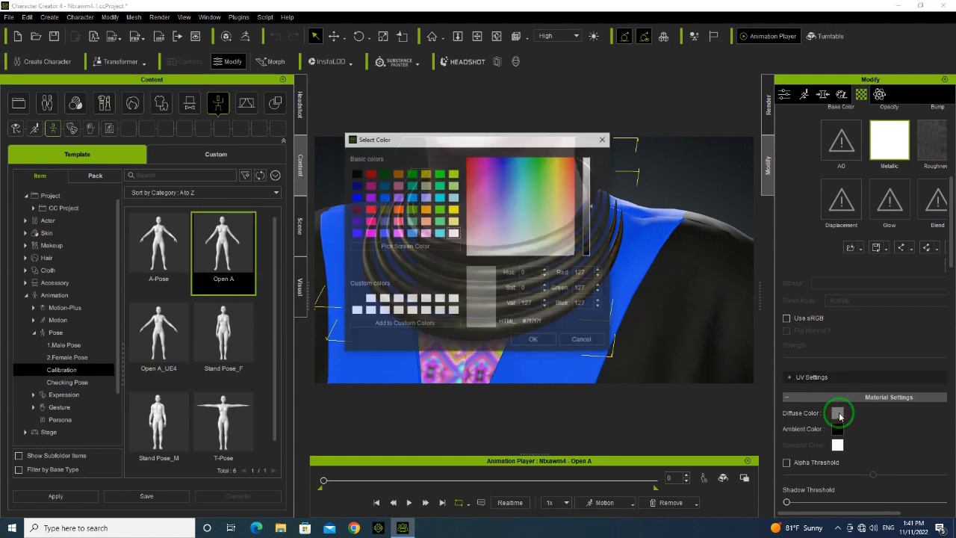
pyautogui.click(371, 300)
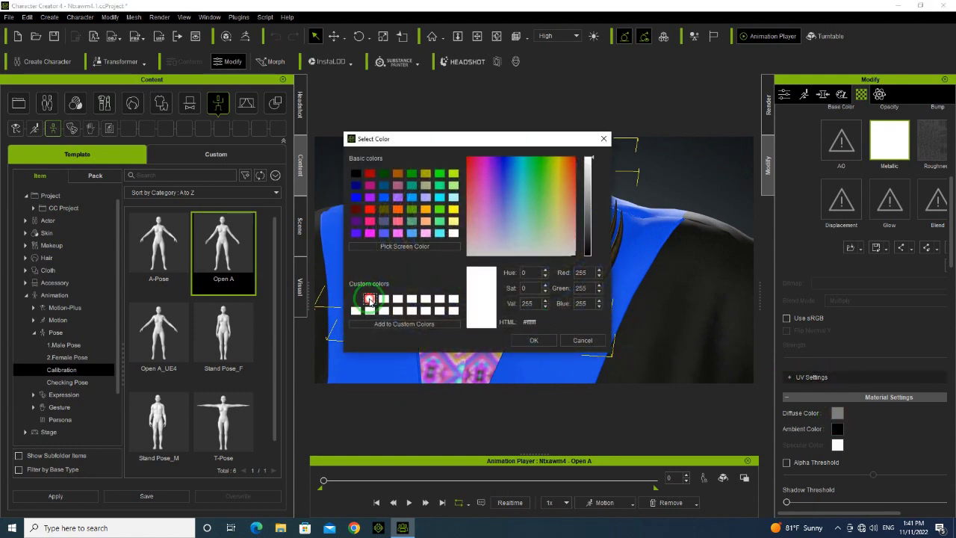
pyautogui.moveTo(430, 140); pyautogui.dragTo(657, 137)
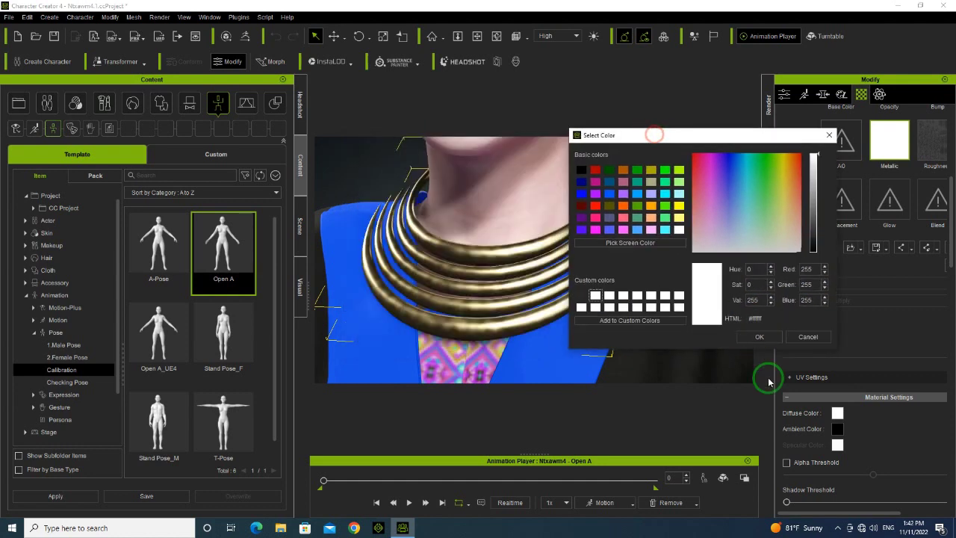
pyautogui.click(755, 334)
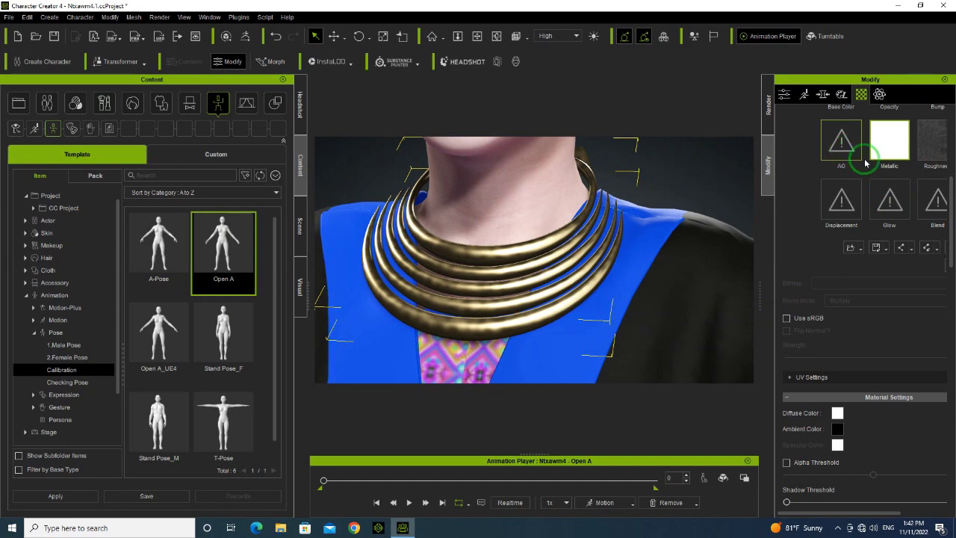
pyautogui.scroll(2, 911, 150)
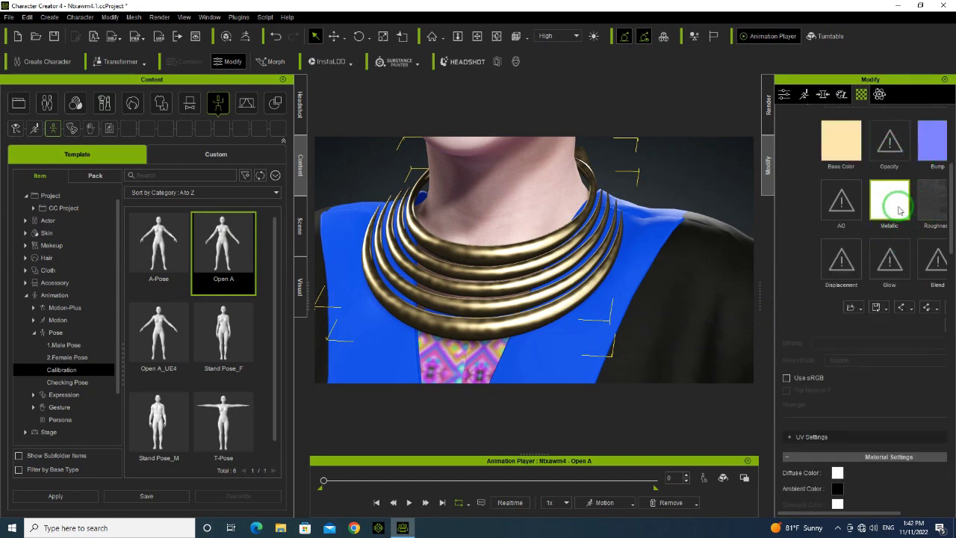
pyautogui.doubleClick(842, 200)
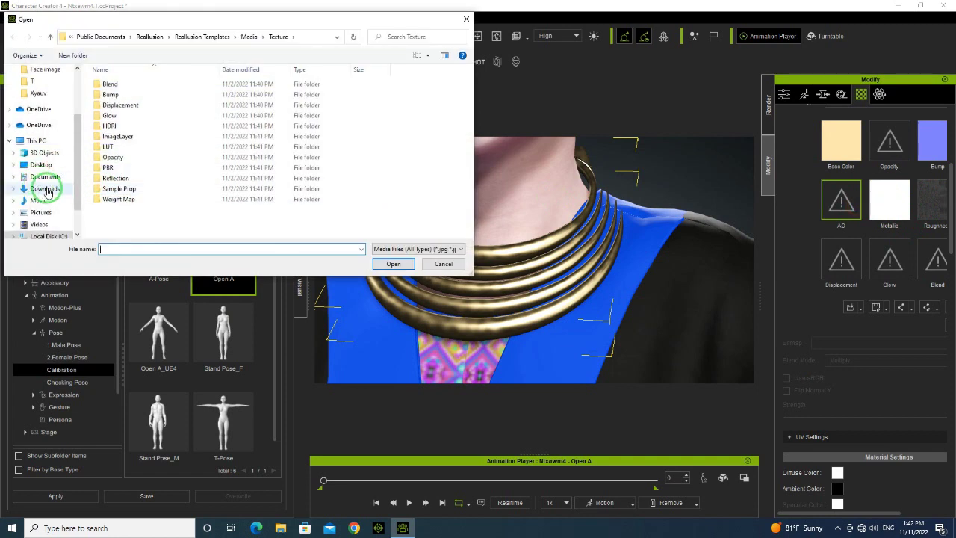
pyautogui.click(43, 188)
pyautogui.click(41, 165)
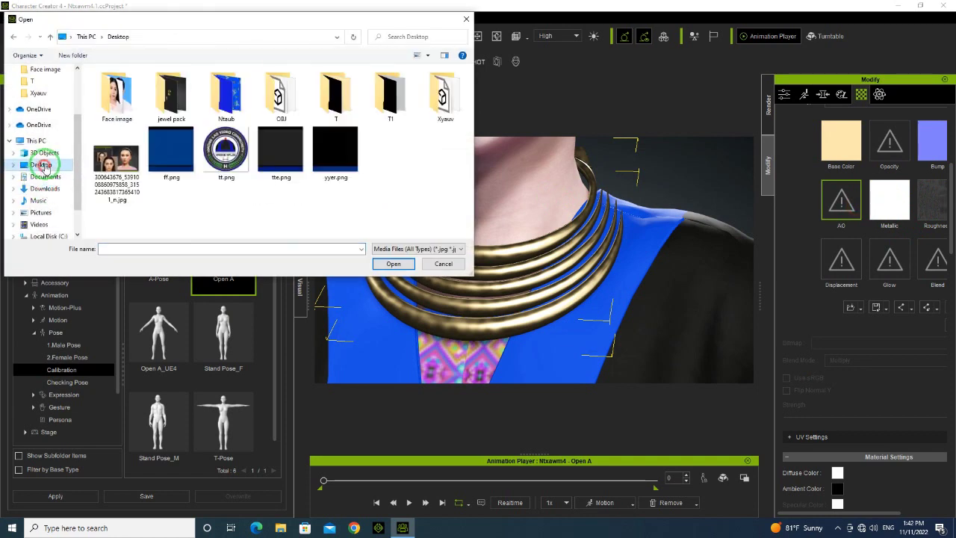
pyautogui.doubleClick(335, 93)
pyautogui.click(166, 110)
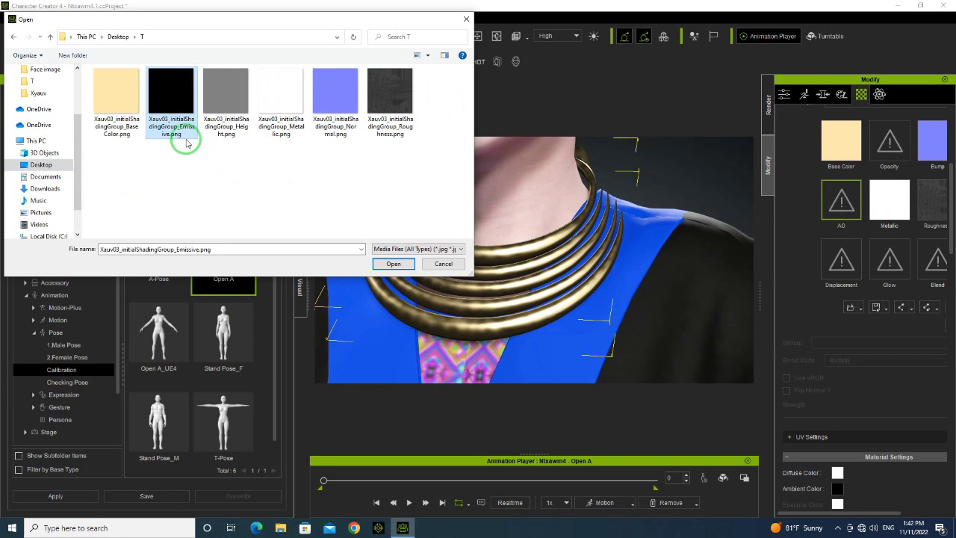
pyautogui.click(466, 19)
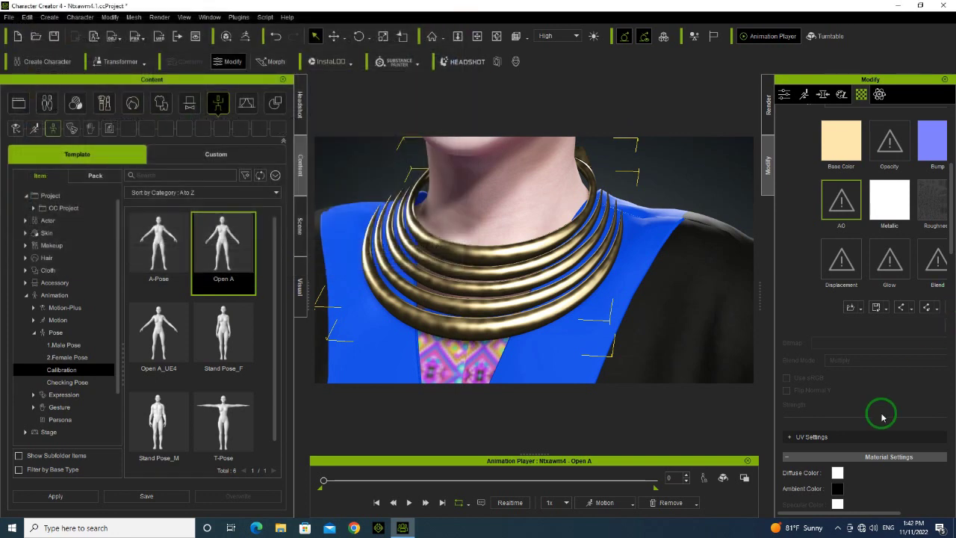
# Step: Load Xauv03_initialShadingGroup_Emissive.png from folder T into the necklace's Blend channel and set its strength to 0
pyautogui.moveTo(854, 510)
pyautogui.mouseDown()
pyautogui.moveTo(894, 515)
pyautogui.moveTo(869, 511)
pyautogui.mouseUp()
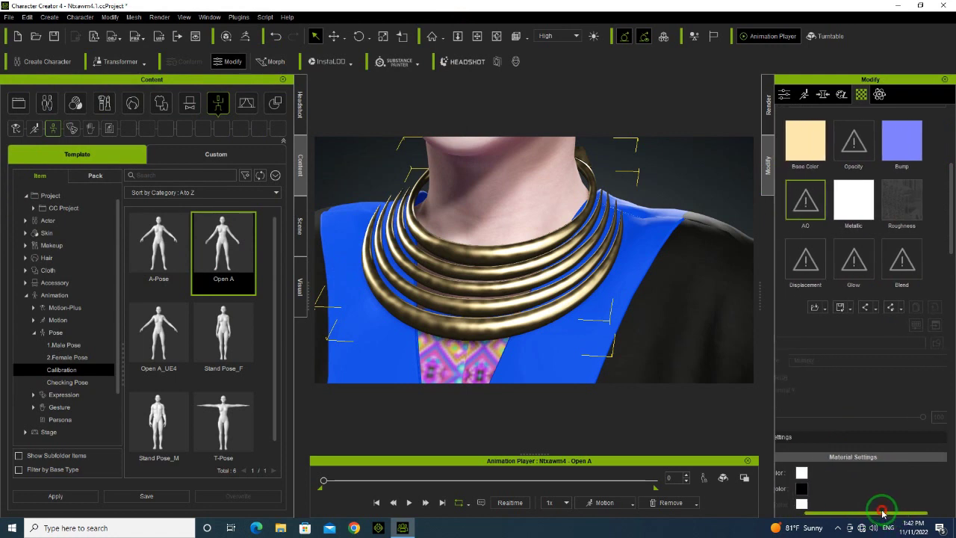
pyautogui.click(901, 258)
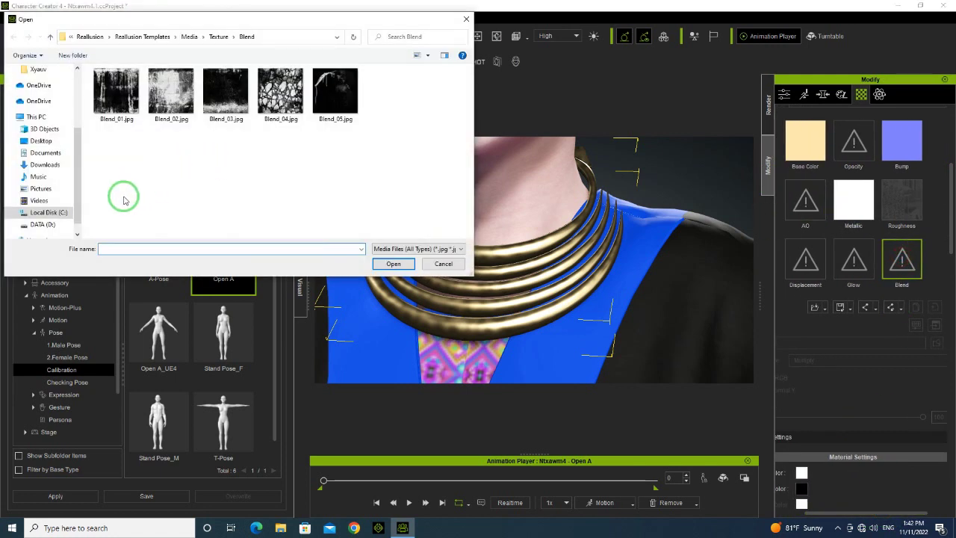
pyautogui.click(42, 213)
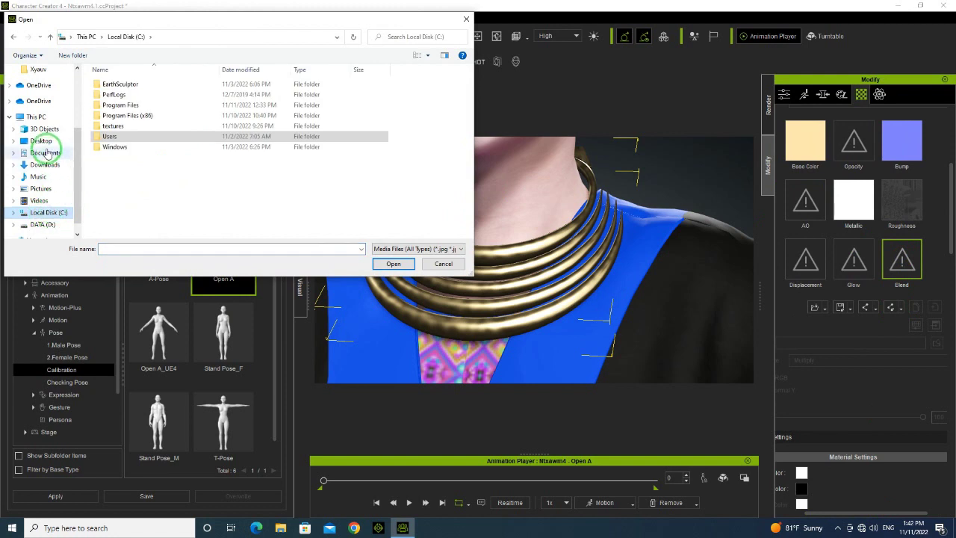
pyautogui.click(41, 140)
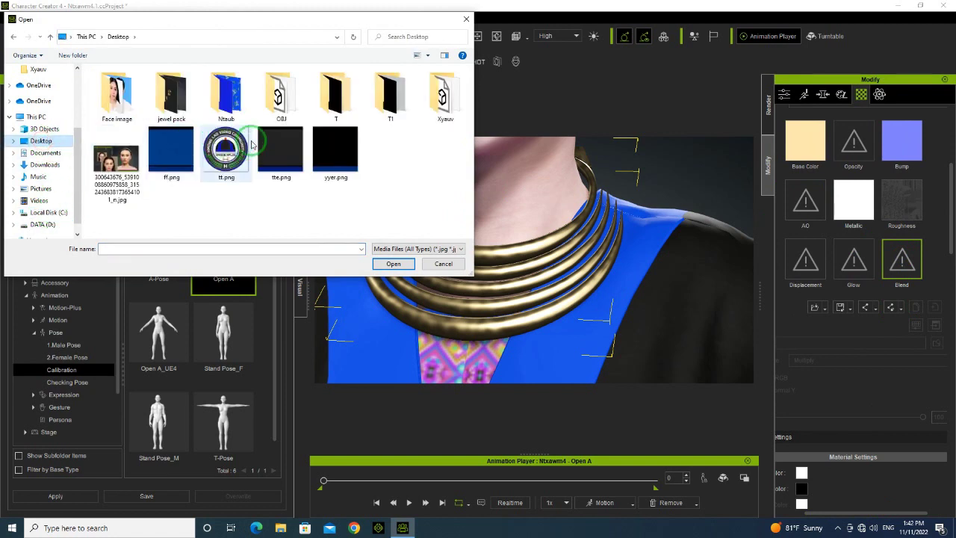
pyautogui.doubleClick(319, 107)
pyautogui.click(169, 112)
pyautogui.doubleClick(169, 112)
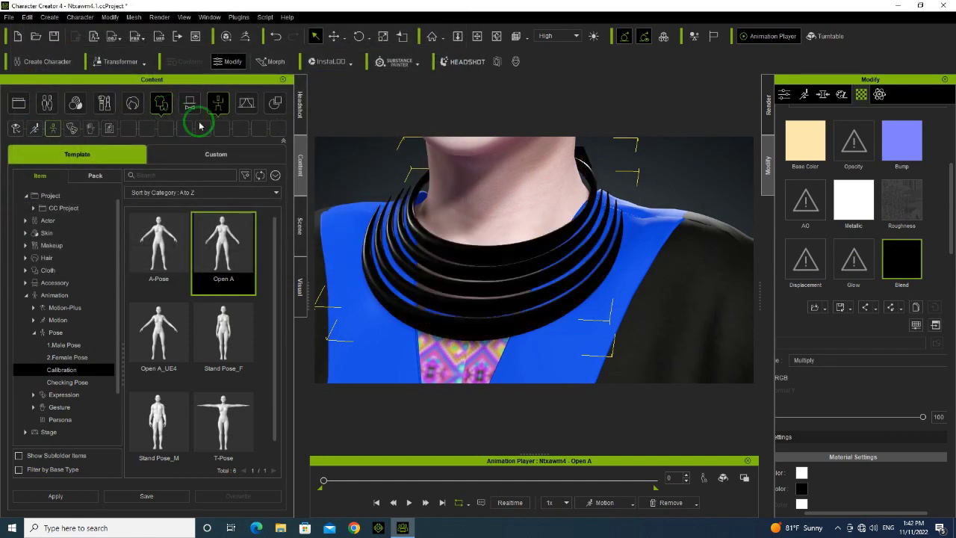
pyautogui.moveTo(911, 420); pyautogui.dragTo(489, 419)
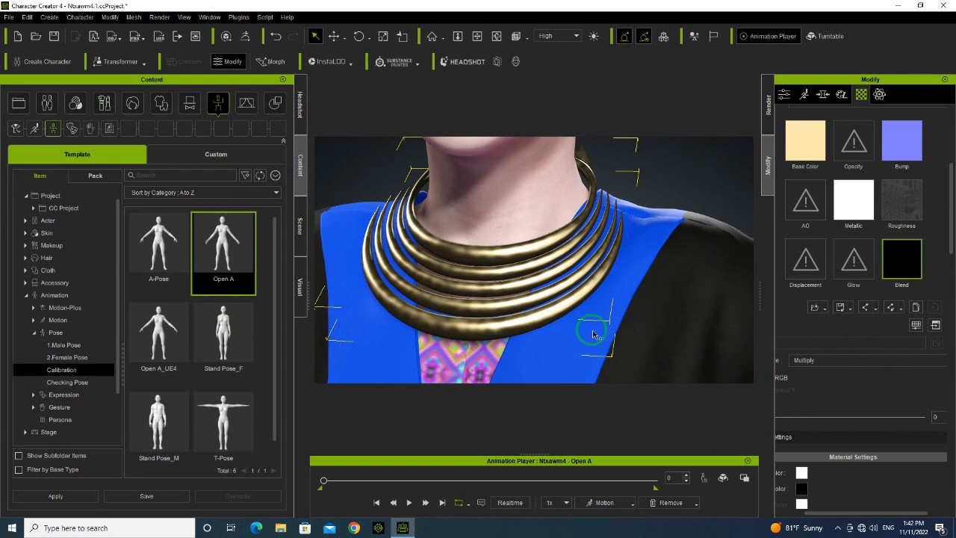
# Step: Load Xauv03_initialShadingGroup_Height.png from folder T into the necklace's Displacement channel, importing it as Height Map (Grayscale)
pyautogui.click(797, 268)
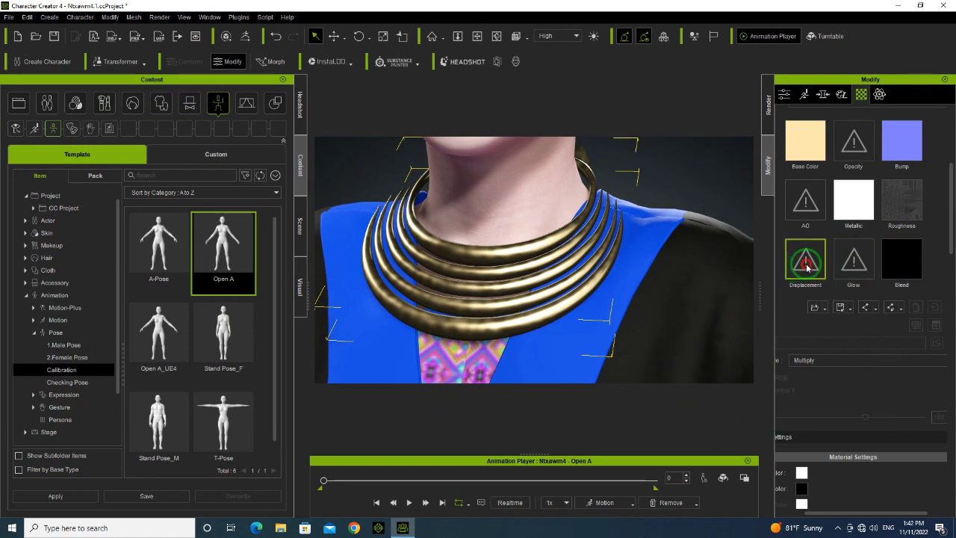
pyautogui.doubleClick(805, 267)
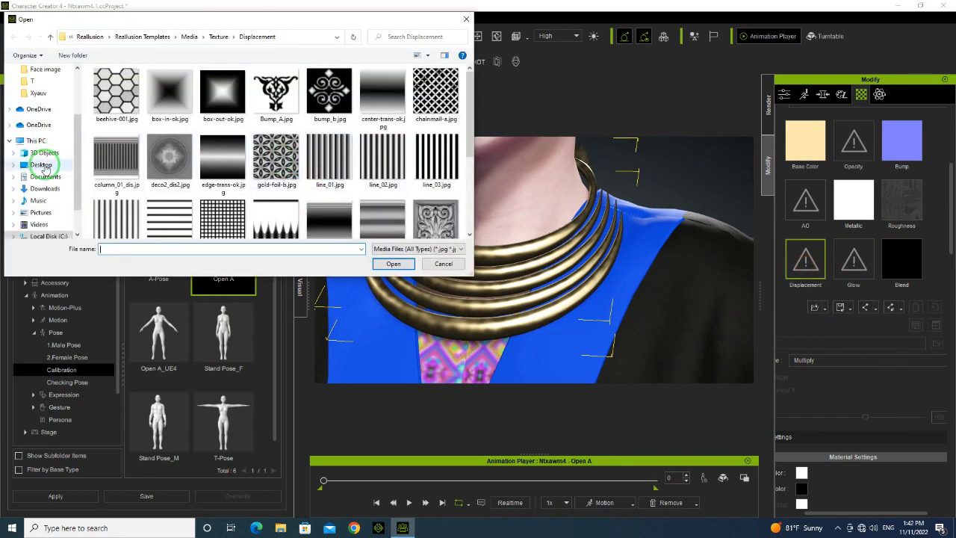
pyautogui.click(41, 165)
pyautogui.click(348, 92)
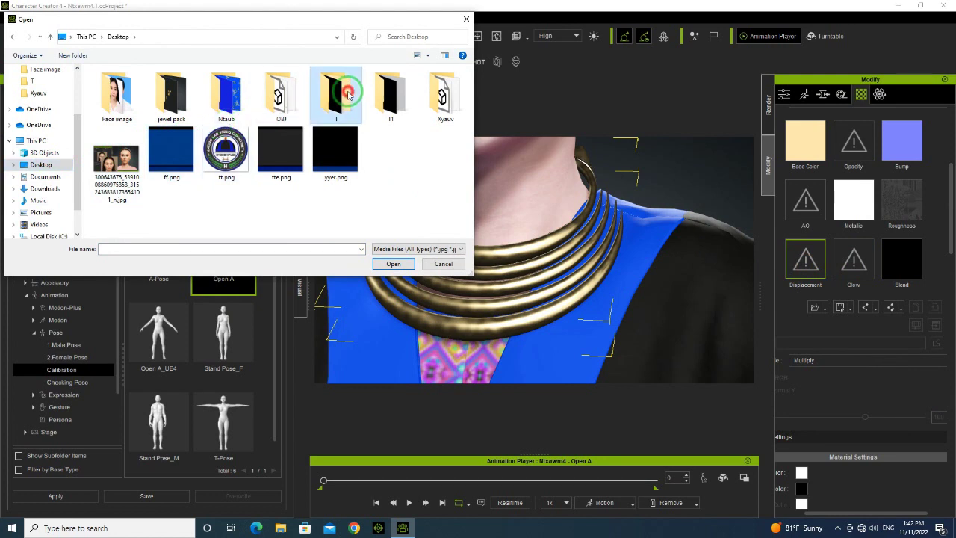
pyautogui.doubleClick(348, 92)
pyautogui.click(224, 97)
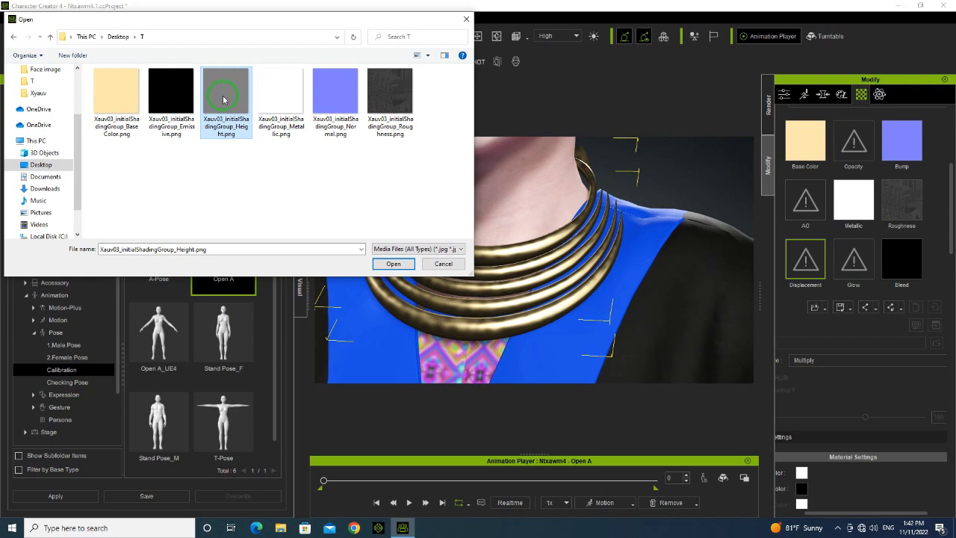
pyautogui.doubleClick(222, 99)
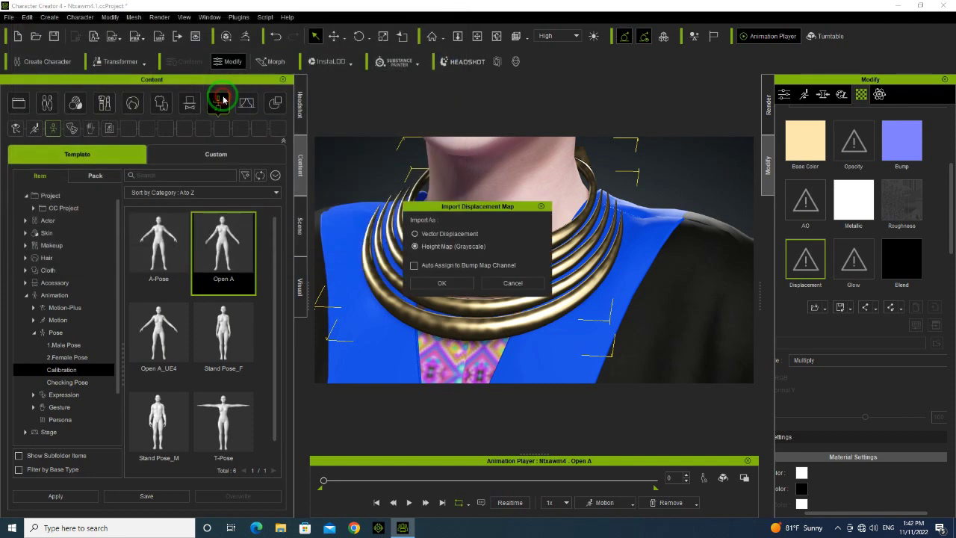
pyautogui.click(442, 284)
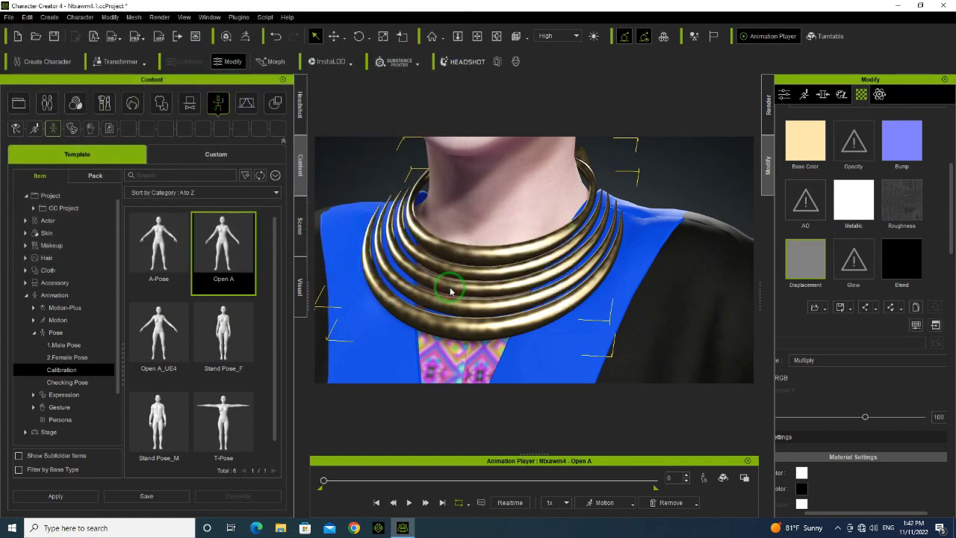
pyautogui.scroll(3, 463, 264)
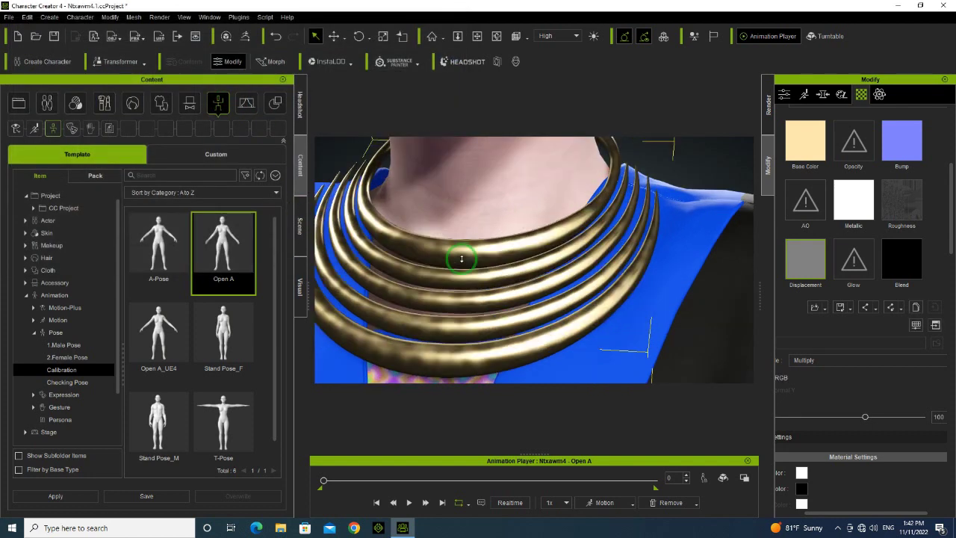
pyautogui.click(872, 267)
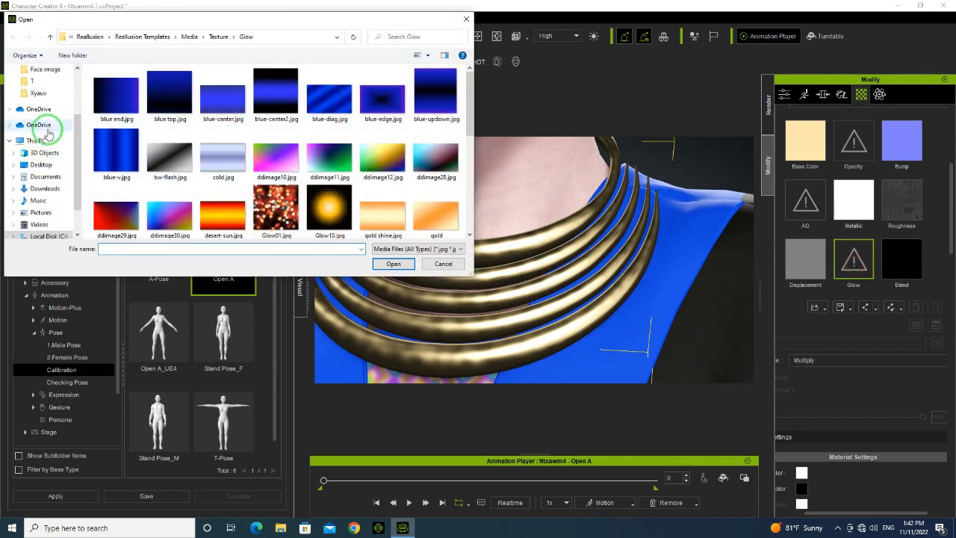
pyautogui.click(42, 165)
pyautogui.doubleClick(313, 95)
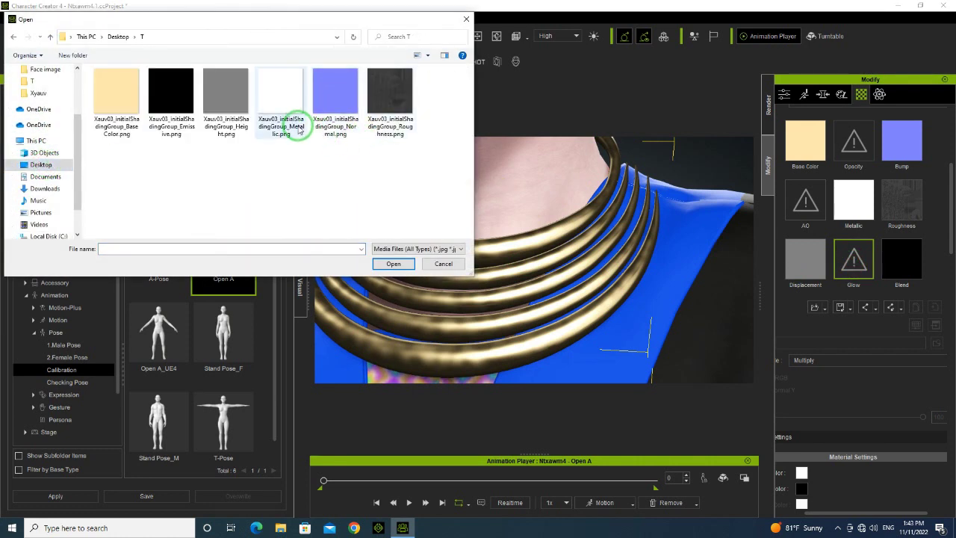
pyautogui.click(443, 263)
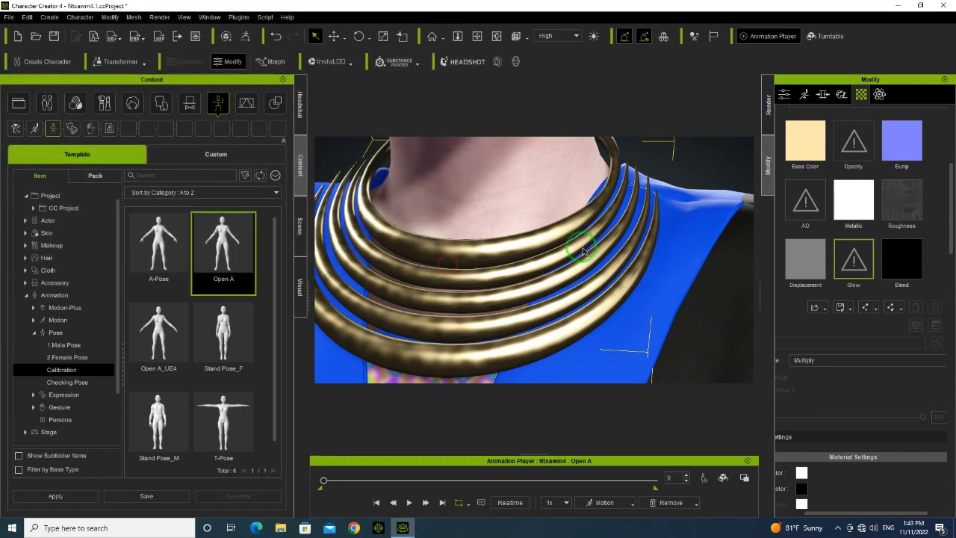
# Step: Lower the strength of the necklace's Base Color texture to 79
pyautogui.scroll(-5, 549, 224)
pyautogui.moveTo(546, 240); pyautogui.dragTo(649, 250, button='right')
pyautogui.click(826, 138)
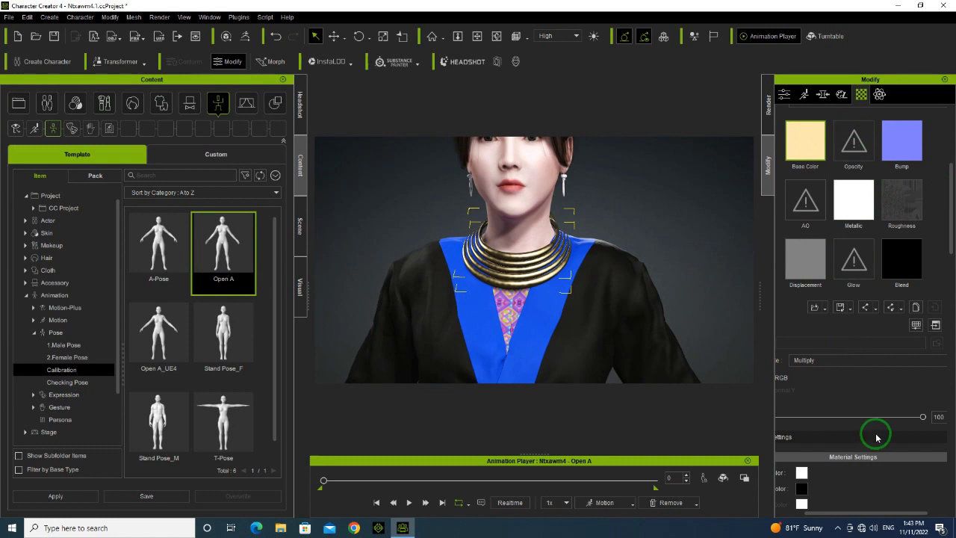
pyautogui.moveTo(923, 421); pyautogui.dragTo(886, 422)
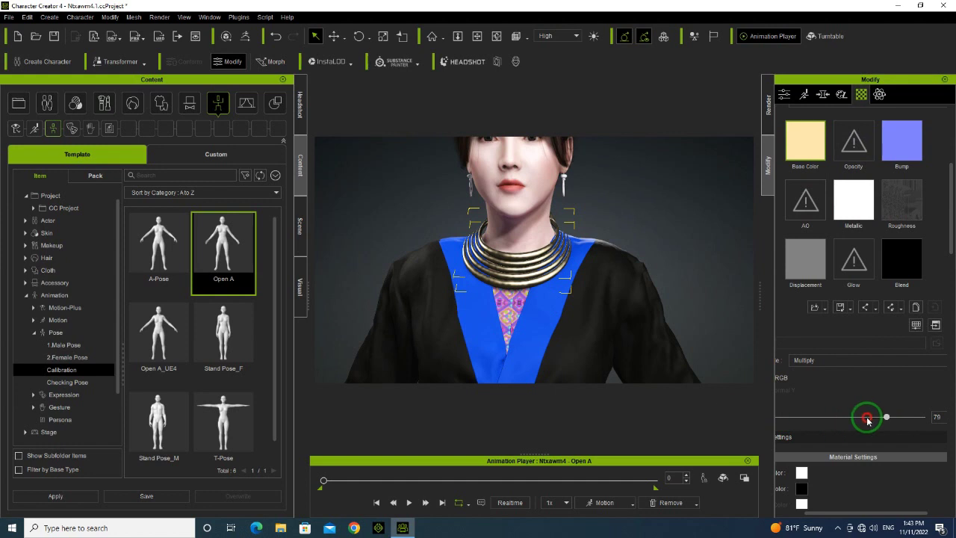
# Step: Examine the gold finish up close and review the necklace's material settings and Metallic channel options
pyautogui.moveTo(862, 512); pyautogui.dragTo(772, 512)
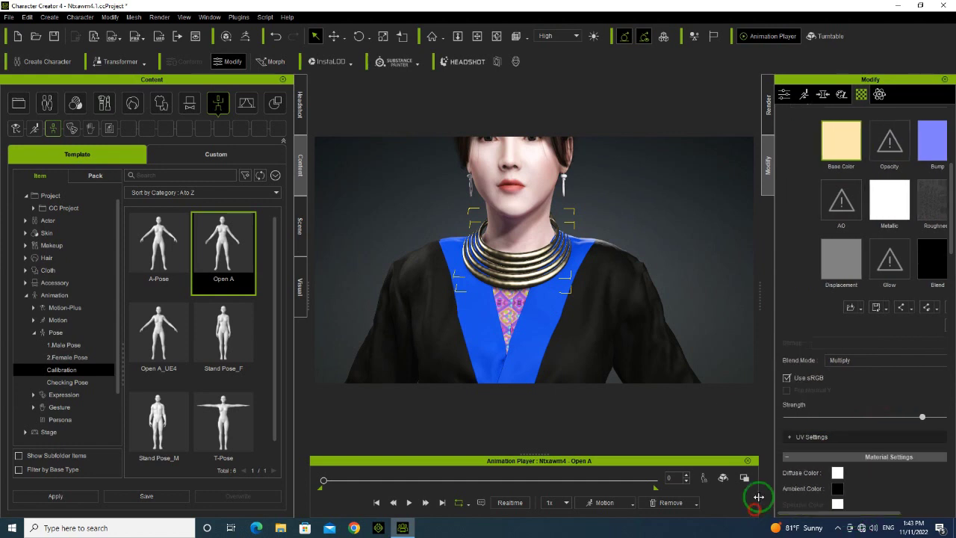
pyautogui.scroll(-2, 837, 410)
pyautogui.moveTo(788, 443)
pyautogui.mouseDown()
pyautogui.moveTo(869, 446)
pyautogui.moveTo(787, 444)
pyautogui.mouseUp()
pyautogui.scroll(8, 515, 224)
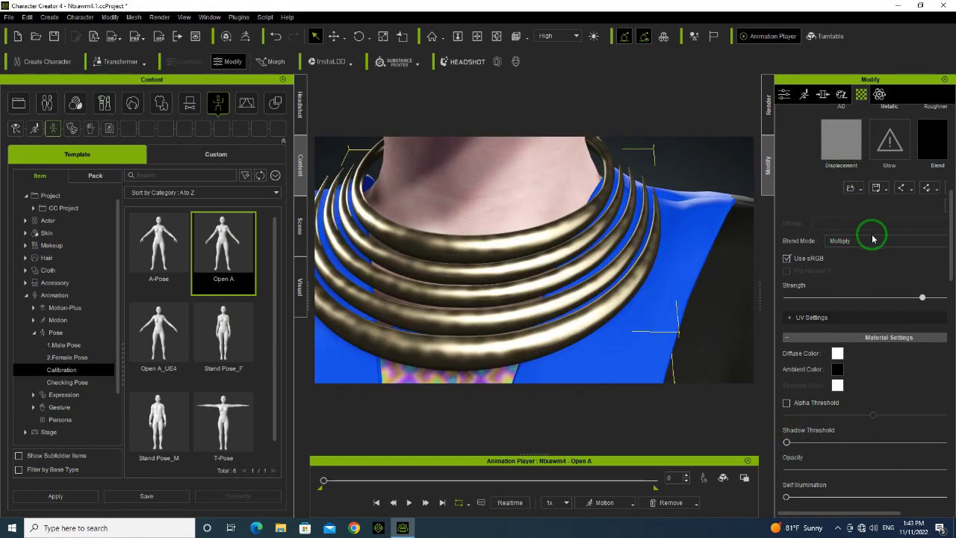
pyautogui.scroll(2, 872, 238)
pyautogui.click(888, 206)
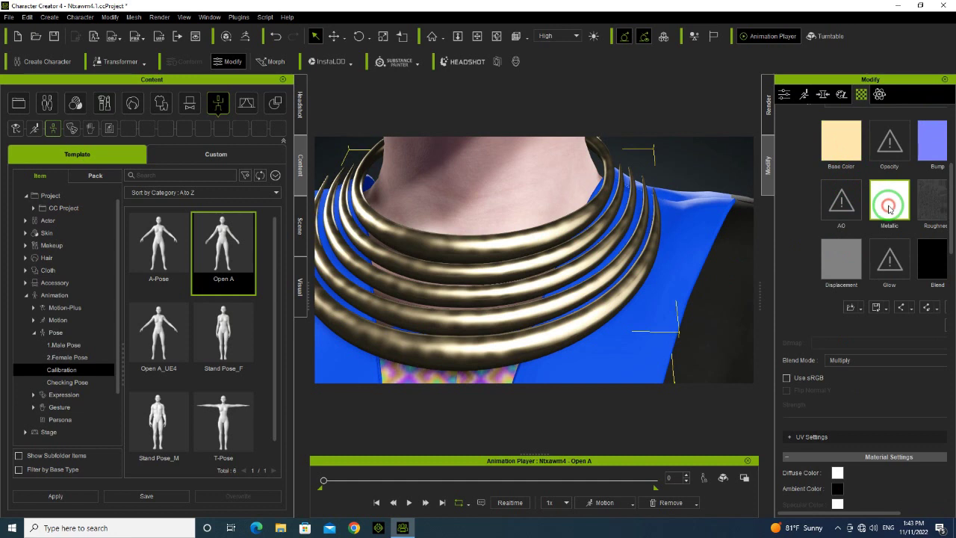
pyautogui.click(870, 381)
pyautogui.scroll(-2, 870, 381)
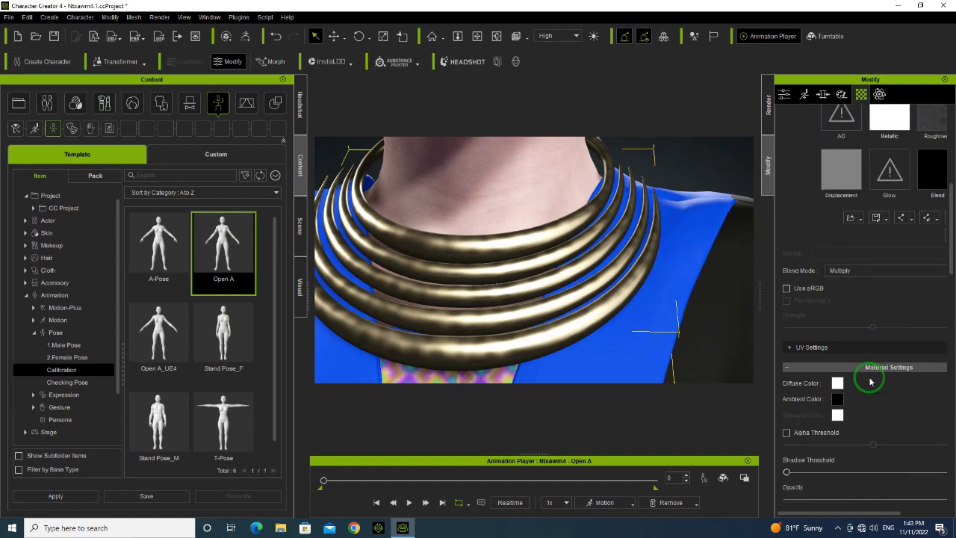
pyautogui.click(812, 292)
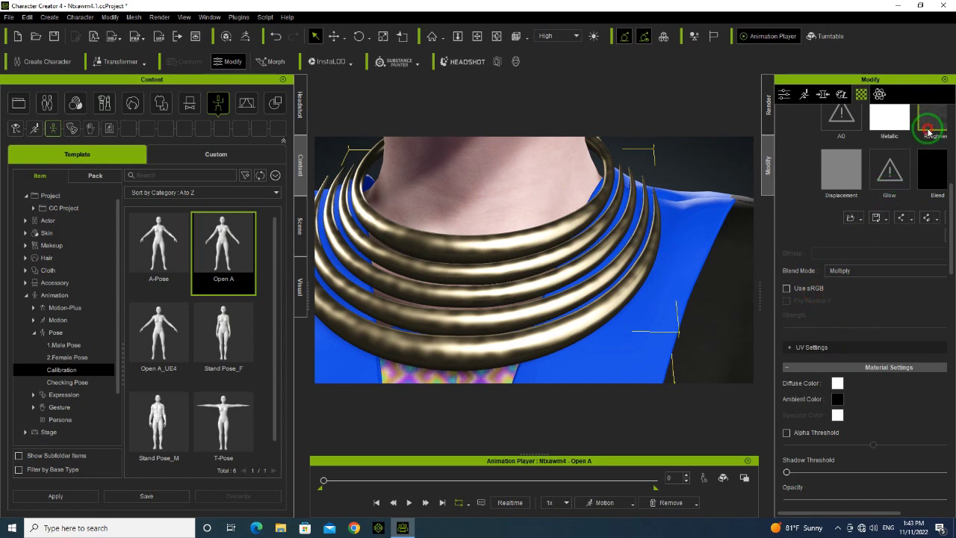
# Step: Set the strength of the necklace's Base Color texture to 94
pyautogui.scroll(4, 926, 149)
pyautogui.click(841, 176)
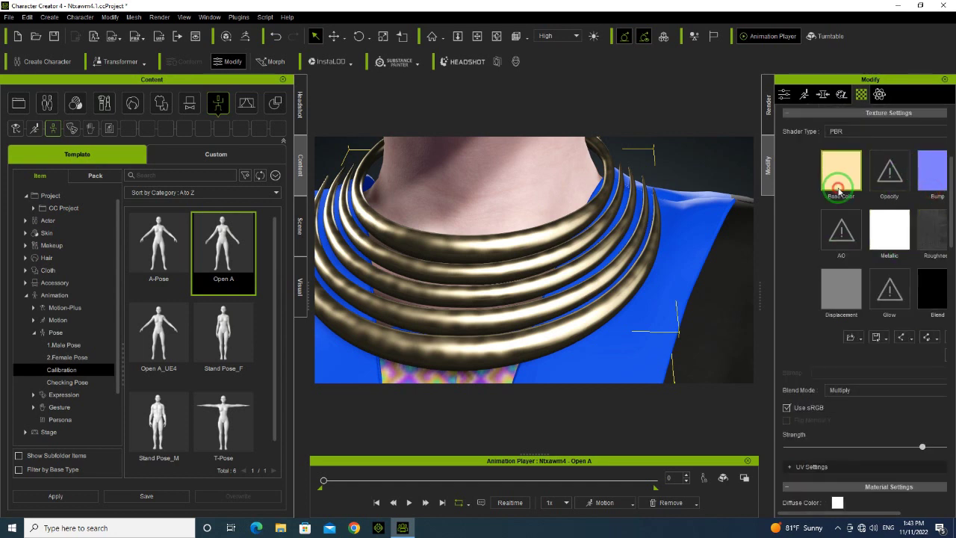
pyautogui.click(788, 410)
pyautogui.scroll(-3, 872, 406)
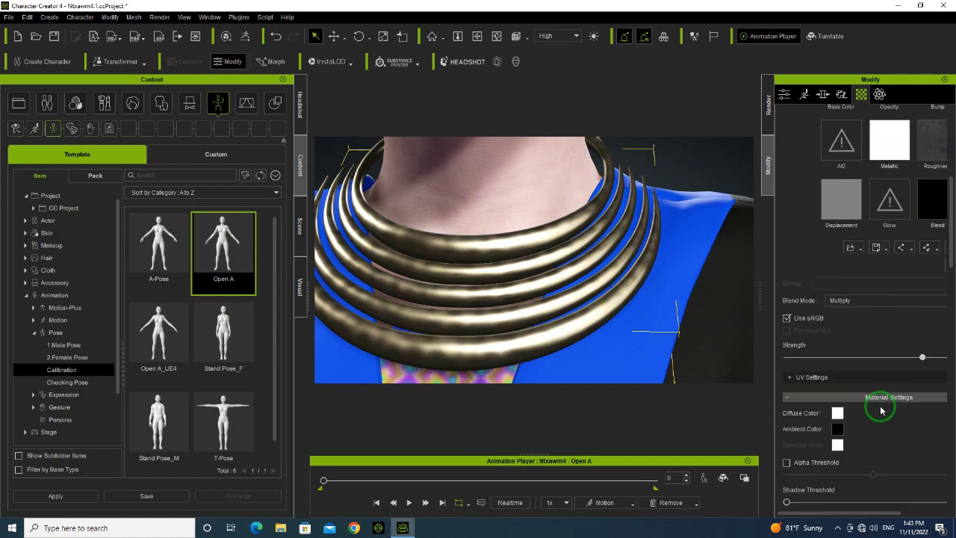
pyautogui.moveTo(863, 514); pyautogui.dragTo(907, 514)
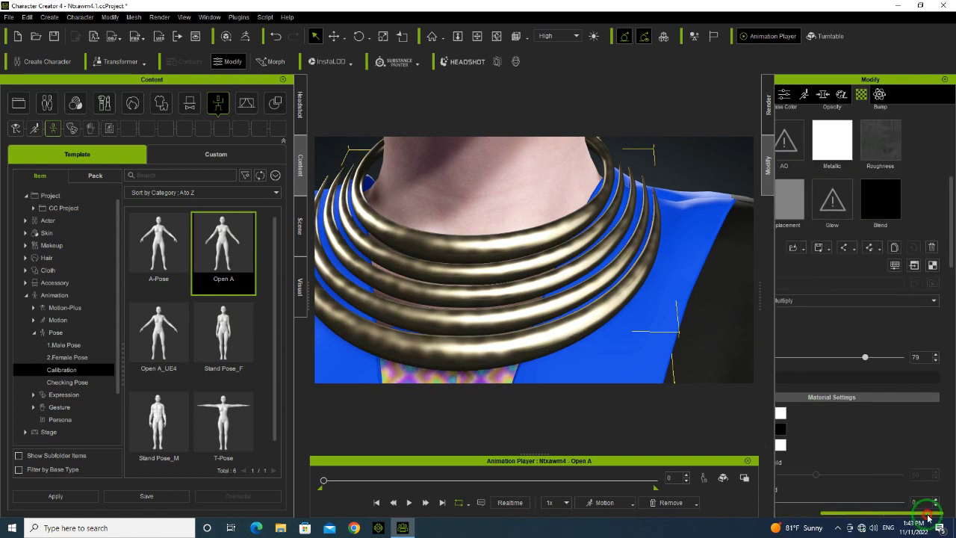
pyautogui.click(922, 359)
pyautogui.moveTo(923, 358); pyautogui.dragTo(890, 359)
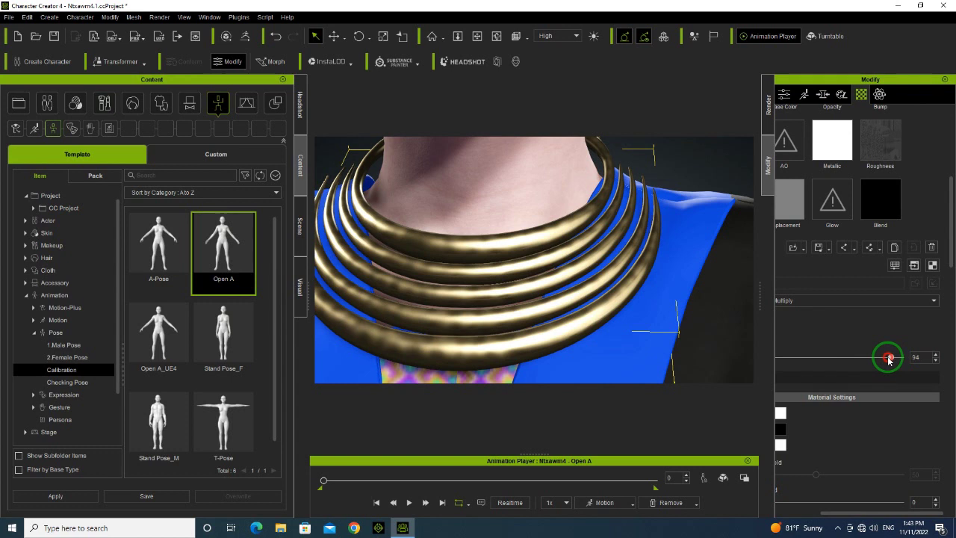
# Step: Examine the necklace's finish from several angles and review its remaining material settings and Resource Map slots
pyautogui.scroll(-5, 534, 286)
pyautogui.moveTo(353, 307); pyautogui.dragTo(454, 305, button='right')
pyautogui.scroll(4, 507, 249)
pyautogui.scroll(2, 507, 249)
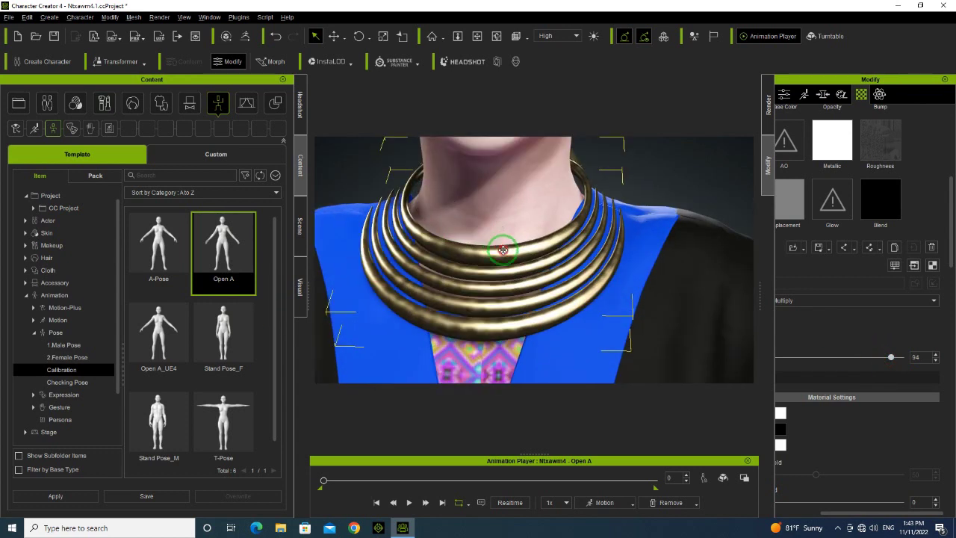
pyautogui.moveTo(502, 247); pyautogui.dragTo(505, 254, button='middle')
pyautogui.moveTo(506, 254); pyautogui.dragTo(439, 255, button='right')
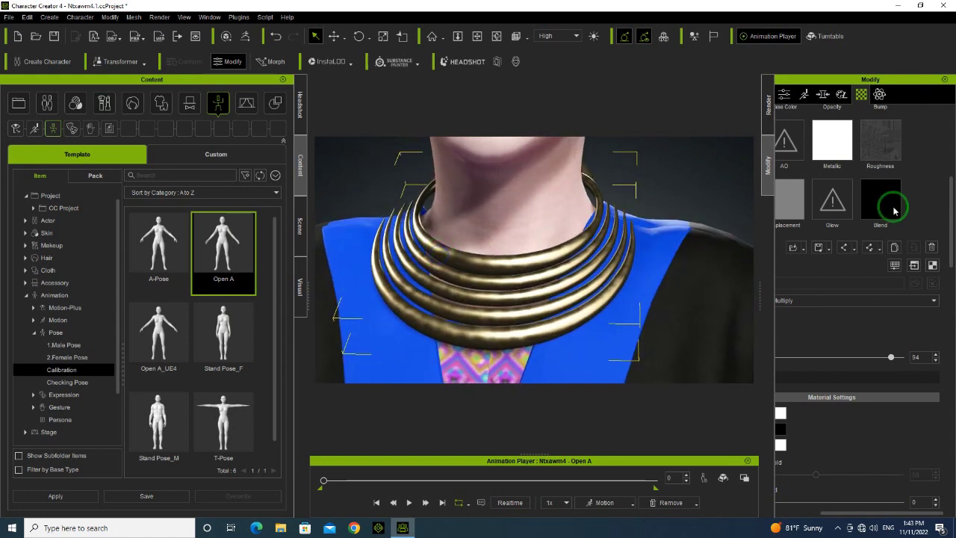
pyautogui.click(848, 345)
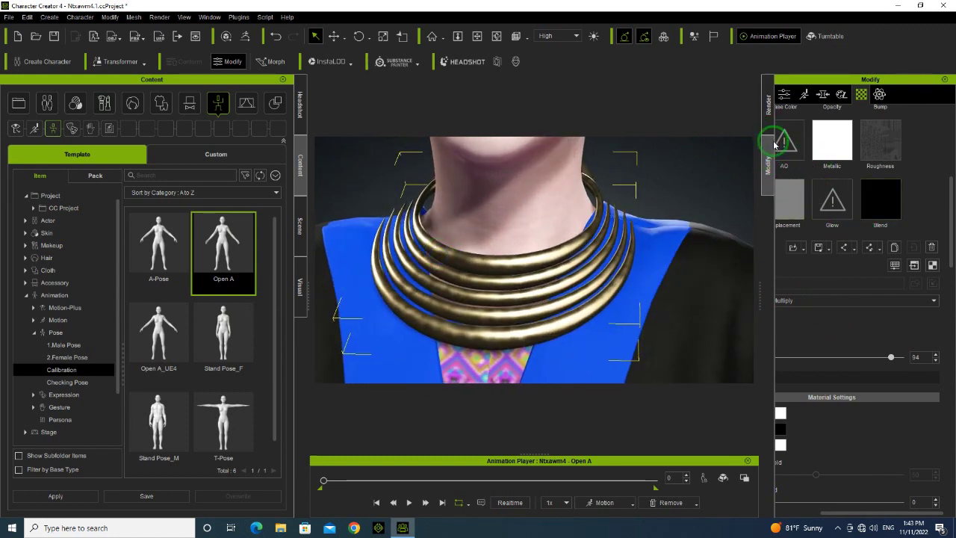
pyautogui.click(870, 345)
pyautogui.moveTo(904, 514); pyautogui.dragTo(722, 495)
pyautogui.scroll(-5, 836, 335)
pyautogui.click(843, 337)
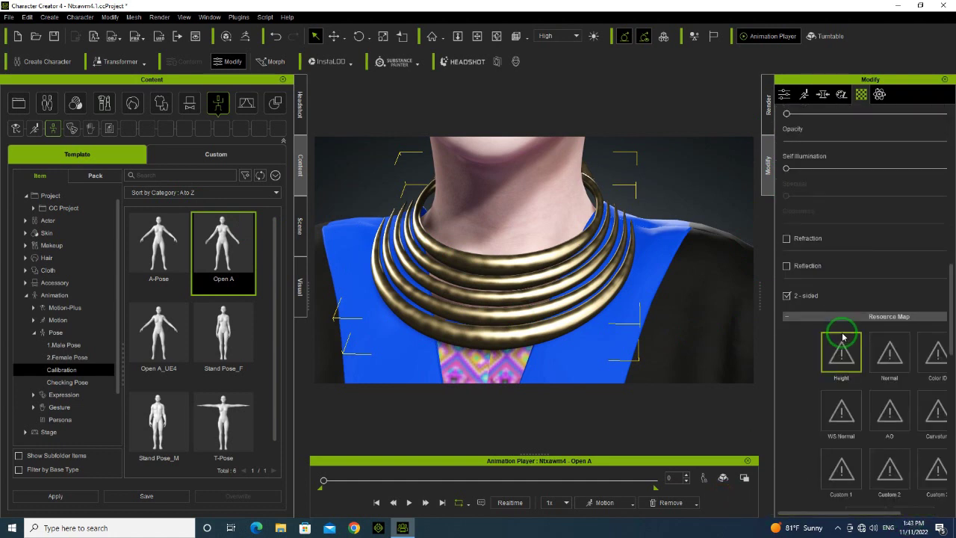
pyautogui.click(867, 369)
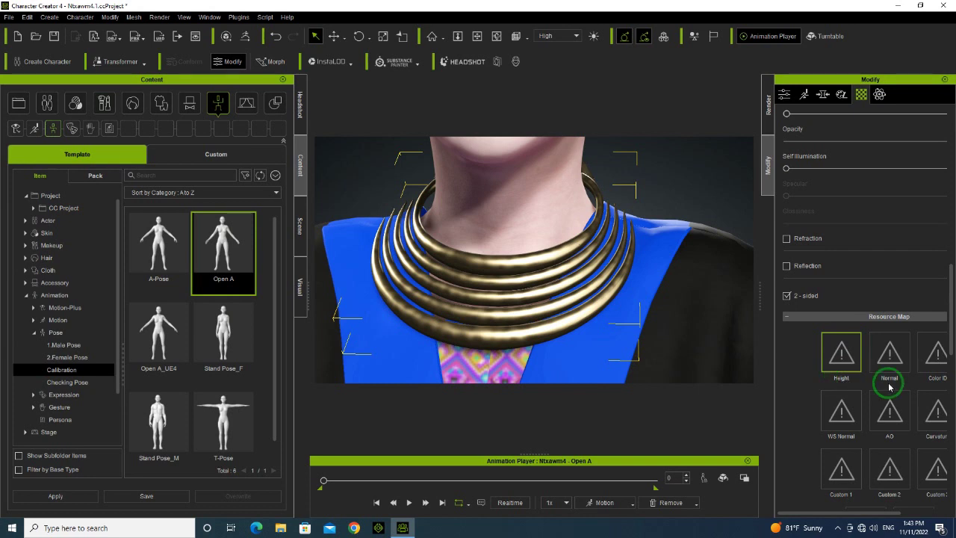
# Step: Attach the necklace to the CC_Base_Spine02 bone, finding it with the search "spi" and keeping alignment at None
pyautogui.click(784, 94)
pyautogui.scroll(-3, 841, 340)
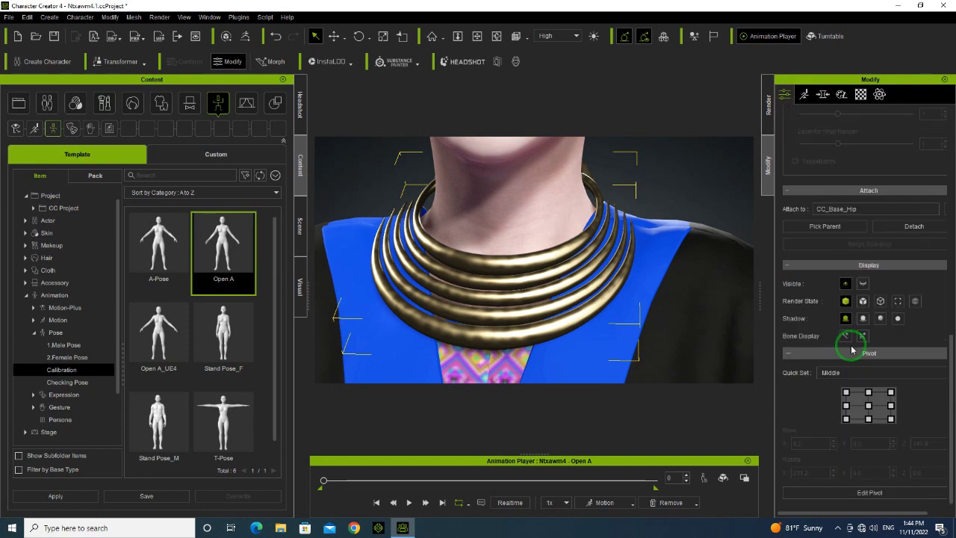
pyautogui.click(870, 492)
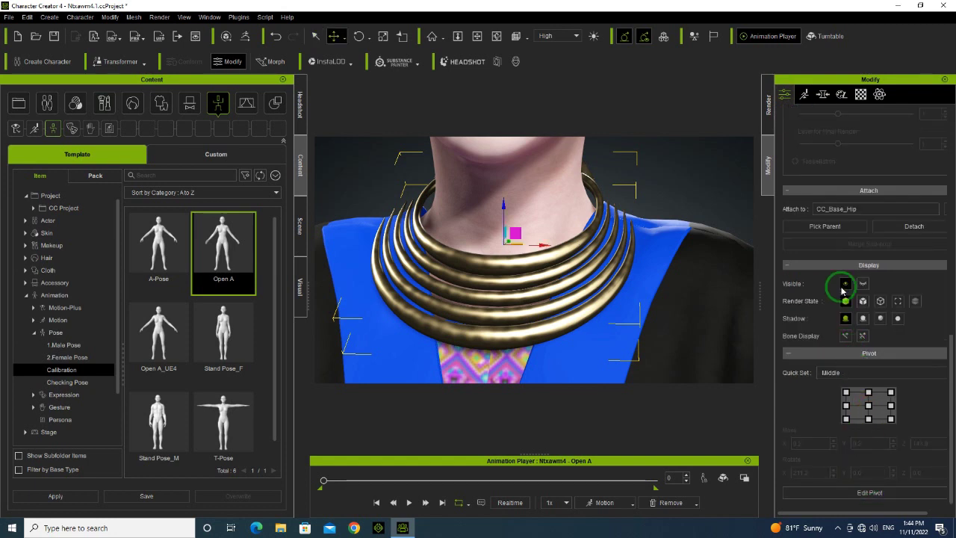
pyautogui.scroll(7, 842, 284)
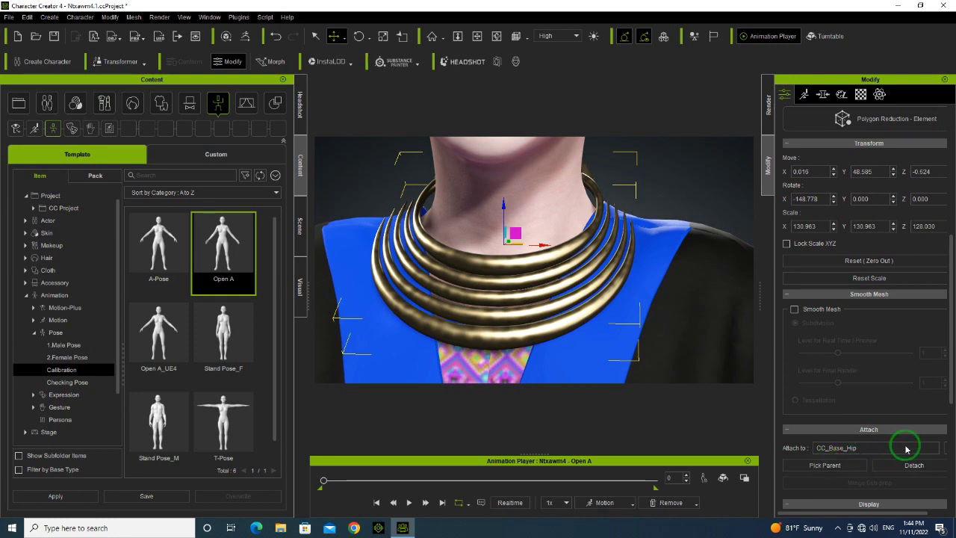
pyautogui.click(946, 452)
pyautogui.click(482, 239)
pyautogui.click(482, 216)
pyautogui.click(447, 180)
pyautogui.click(453, 151)
pyautogui.write('spi')
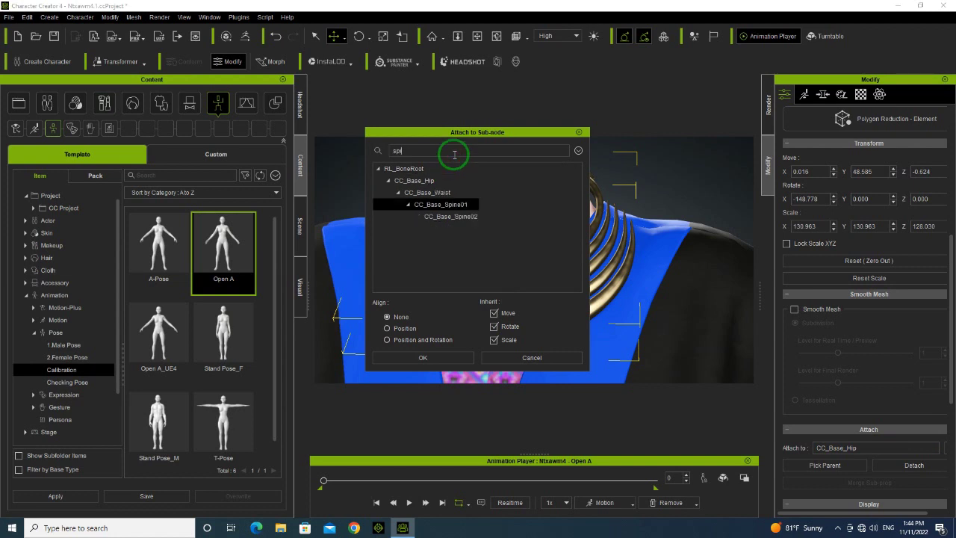
pyautogui.click(451, 216)
pyautogui.click(463, 358)
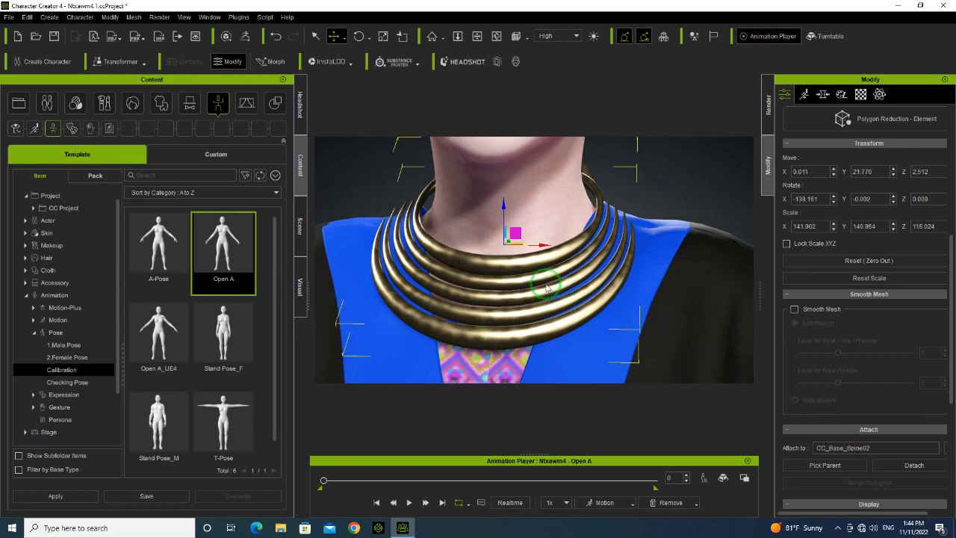
# Step: Apply the female Idle01_F motion to the character
pyautogui.scroll(-5, 483, 343)
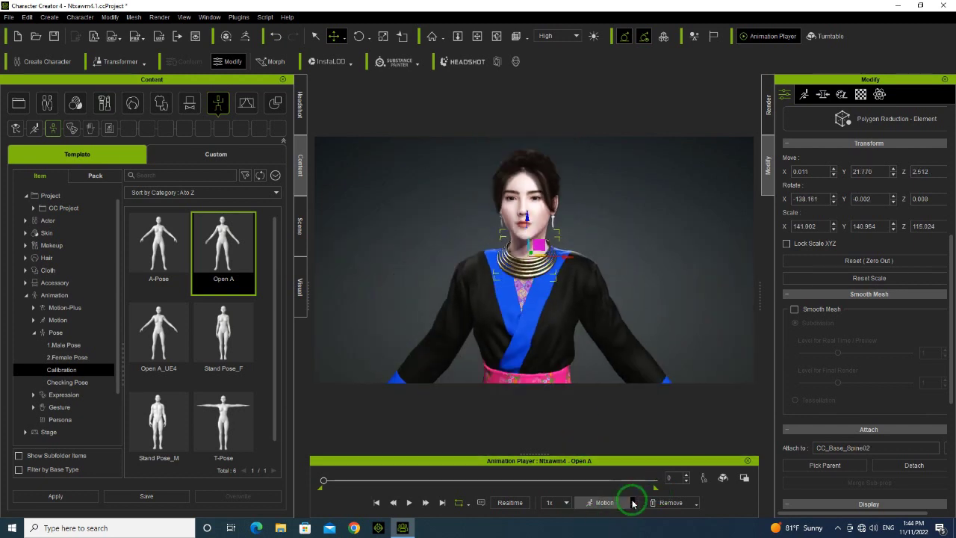
pyautogui.click(633, 502)
pyautogui.moveTo(635, 356)
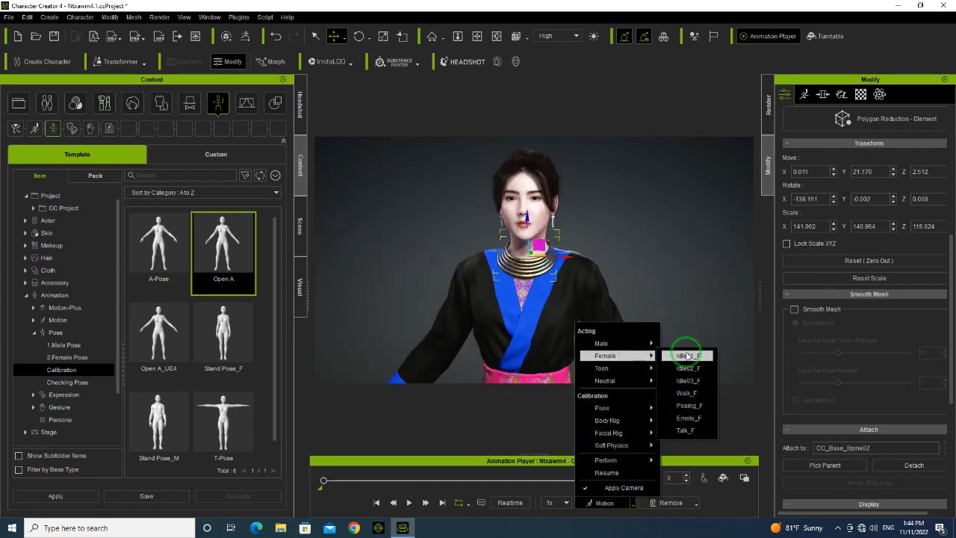
pyautogui.click(685, 356)
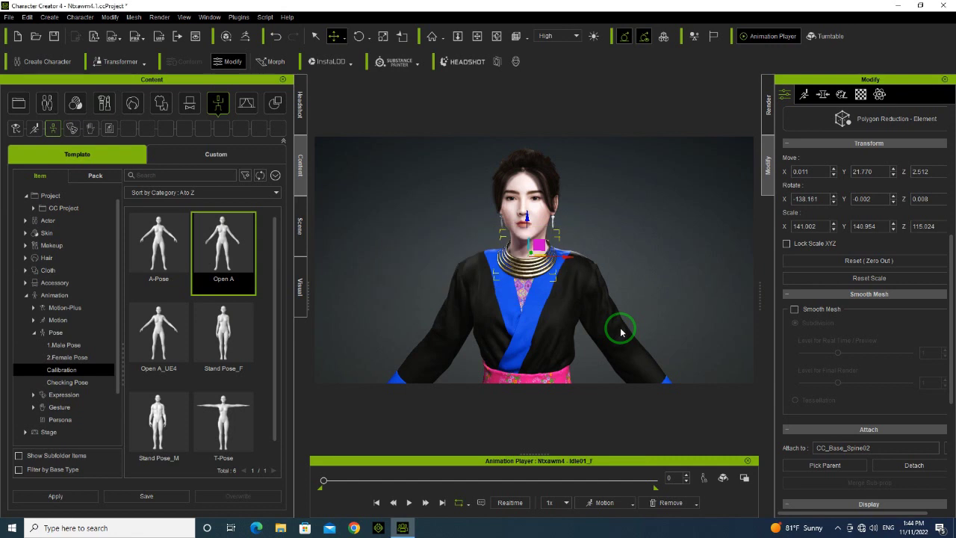
# Step: Play the idle motion and examine from several angles how the necklace follows the body, stopping playback at the end
pyautogui.press('space')
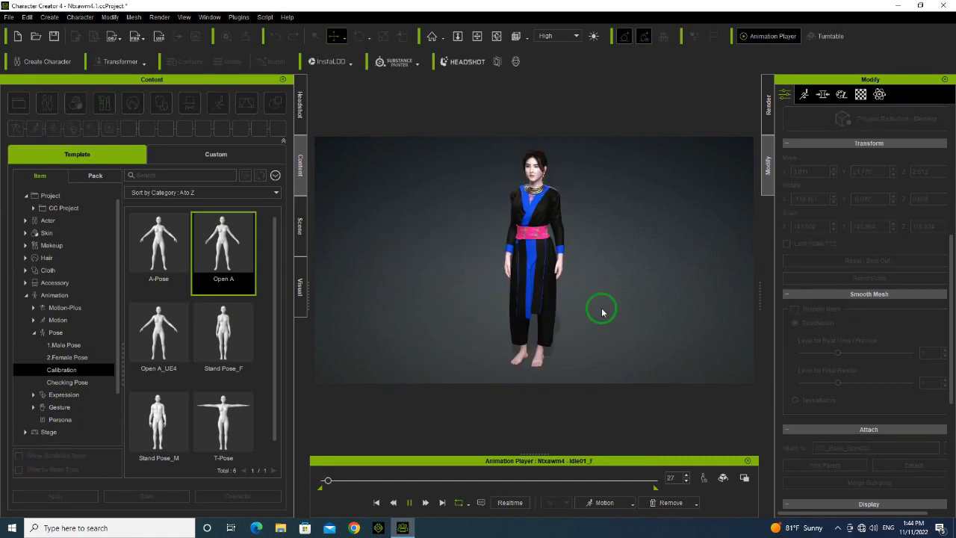
pyautogui.scroll(3, 518, 175)
pyautogui.moveTo(515, 156); pyautogui.dragTo(540, 326, button='middle')
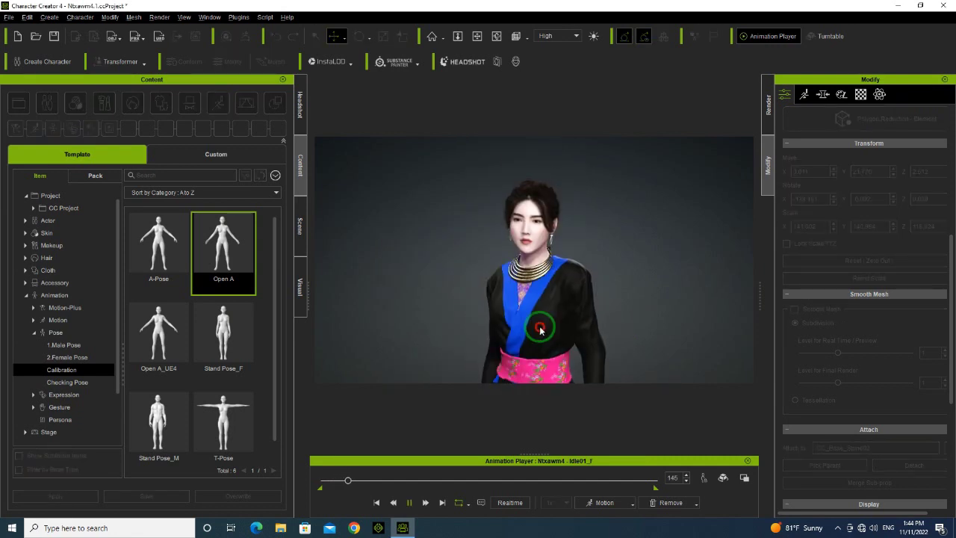
pyautogui.scroll(6, 541, 266)
pyautogui.moveTo(465, 309); pyautogui.dragTo(667, 299, button='right')
pyautogui.moveTo(455, 299); pyautogui.dragTo(552, 285, button='right')
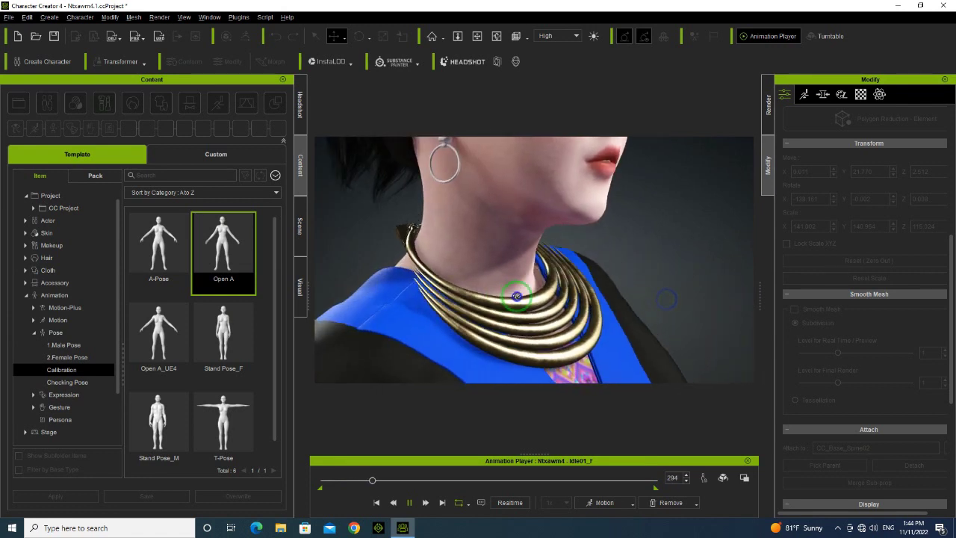
pyautogui.scroll(-3, 556, 279)
pyautogui.moveTo(492, 304); pyautogui.dragTo(89, 283, button='right')
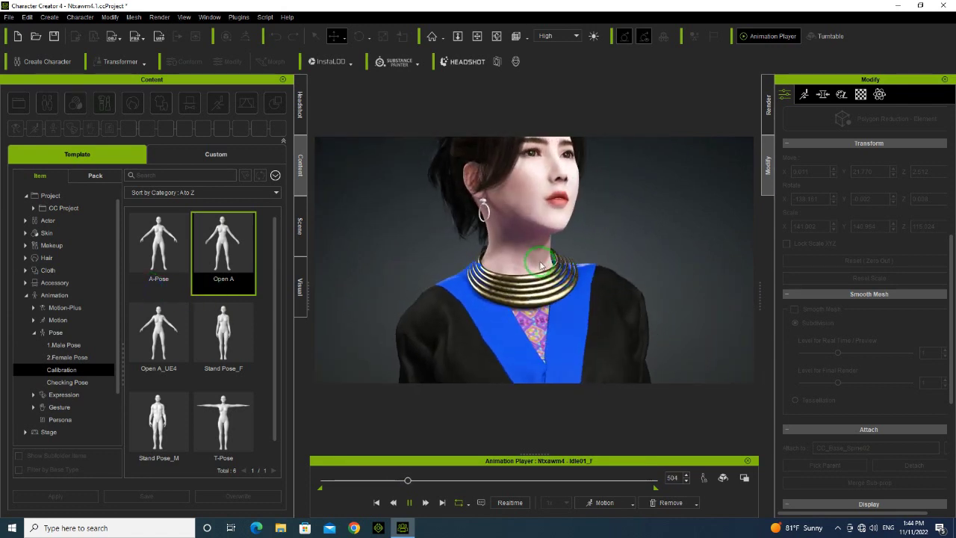
pyautogui.scroll(-4, 522, 254)
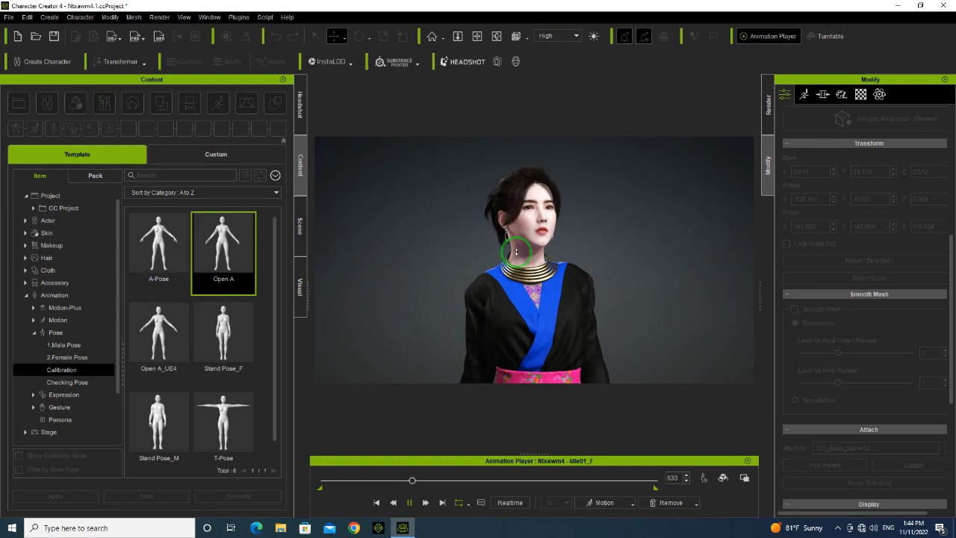
pyautogui.click(518, 317)
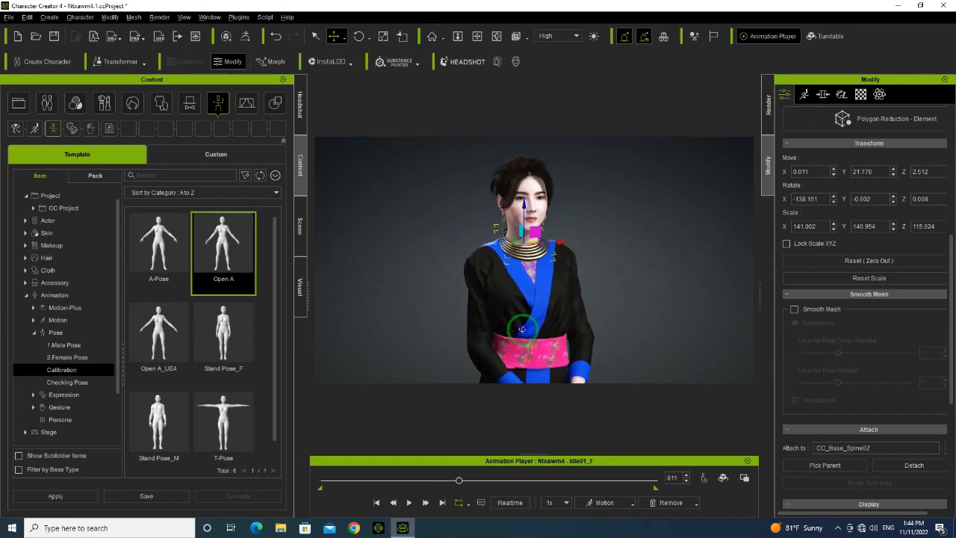
# Step: Frame the head and necklace from the front and replay the idle motion from an earlier frame
pyautogui.scroll(2, 483, 195)
pyautogui.moveTo(484, 195); pyautogui.dragTo(487, 236, button='middle')
pyautogui.moveTo(608, 326); pyautogui.dragTo(533, 260, button='right')
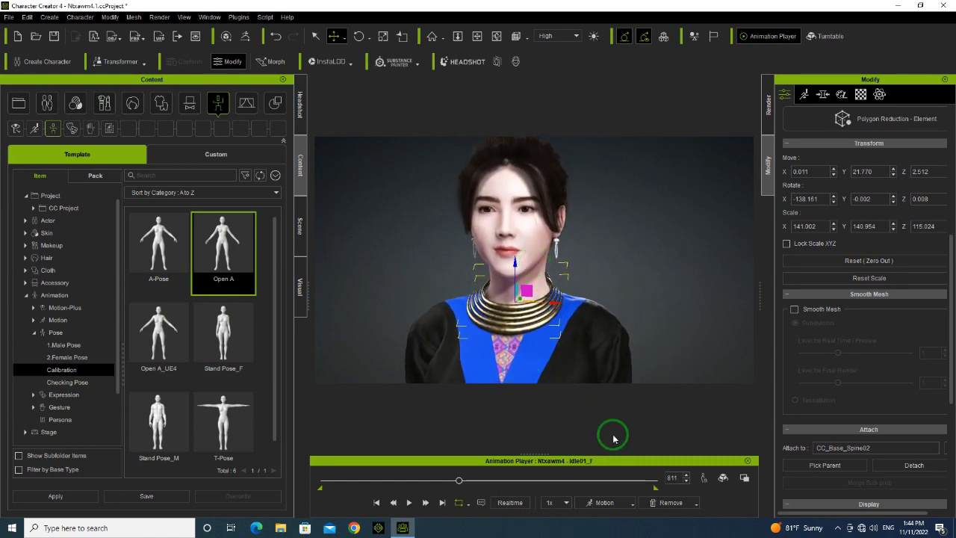
pyautogui.moveTo(457, 479); pyautogui.dragTo(416, 482)
pyautogui.press('space')
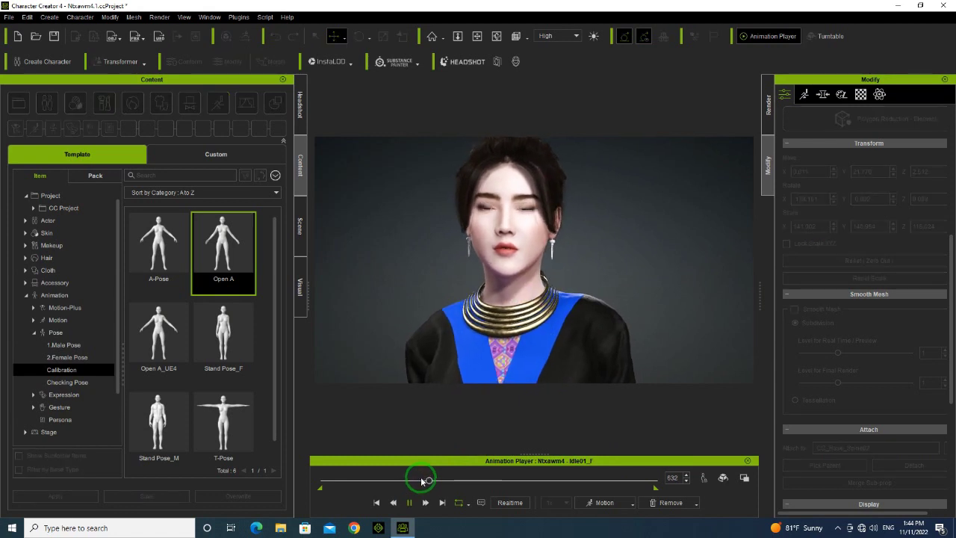
# Step: Stop the idle motion, apply the female Walk_F motion to the character and watch how the necklace follows it
pyautogui.press('space')
pyautogui.click(633, 502)
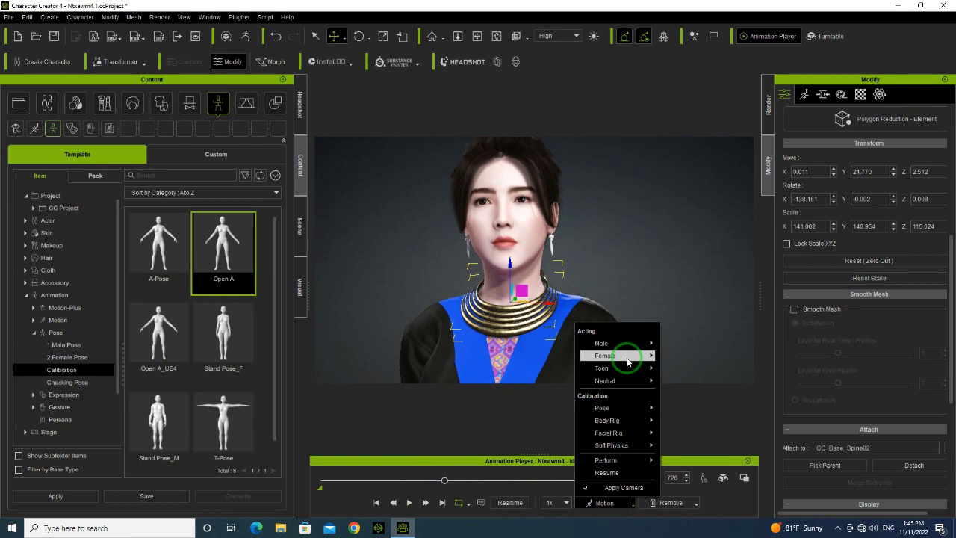
pyautogui.moveTo(638, 358)
pyautogui.click(686, 356)
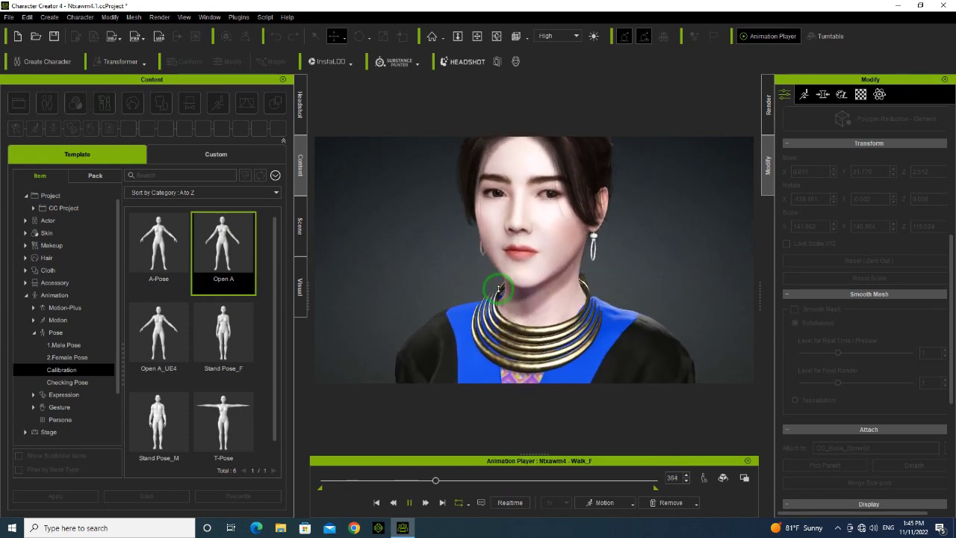
pyautogui.click(501, 291)
pyautogui.moveTo(508, 299)
pyautogui.mouseDown(button='right')
pyautogui.moveTo(539, 320)
pyautogui.moveTo(518, 296)
pyautogui.mouseUp(button='right')
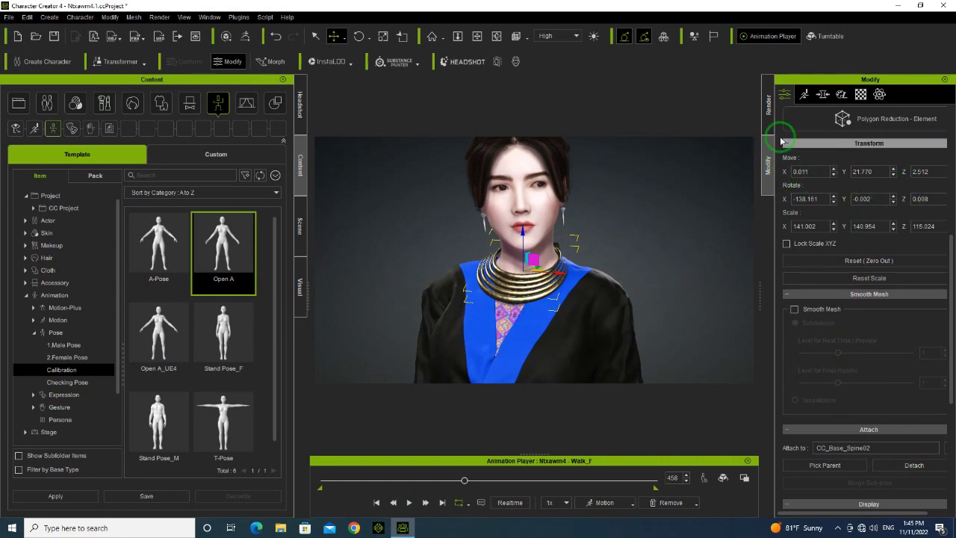
# Step: Set the render output frame size to Viewport Resolution and angle the view on the upper body
pyautogui.click(767, 110)
pyautogui.click(860, 271)
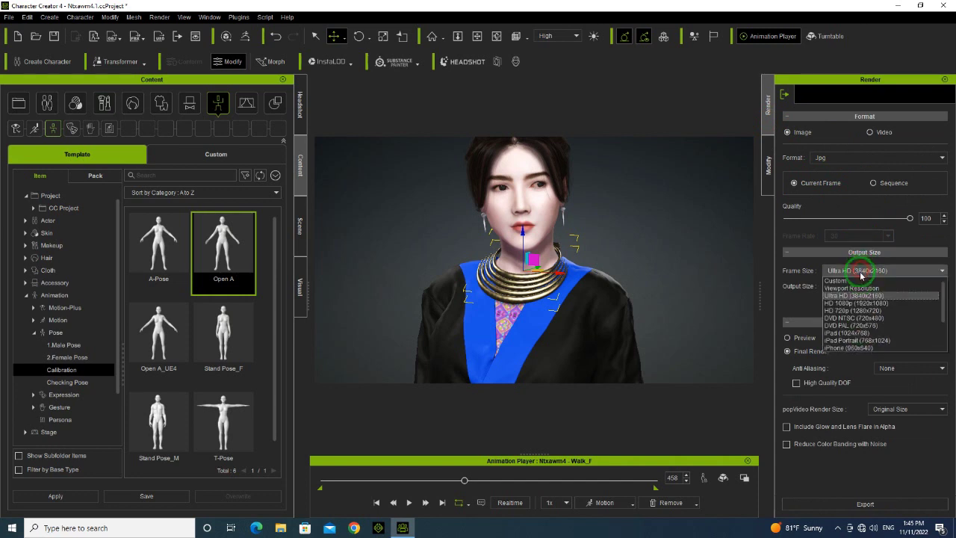
pyautogui.click(859, 279)
pyautogui.scroll(-3, 593, 263)
pyautogui.moveTo(643, 337); pyautogui.dragTo(737, 336, button='right')
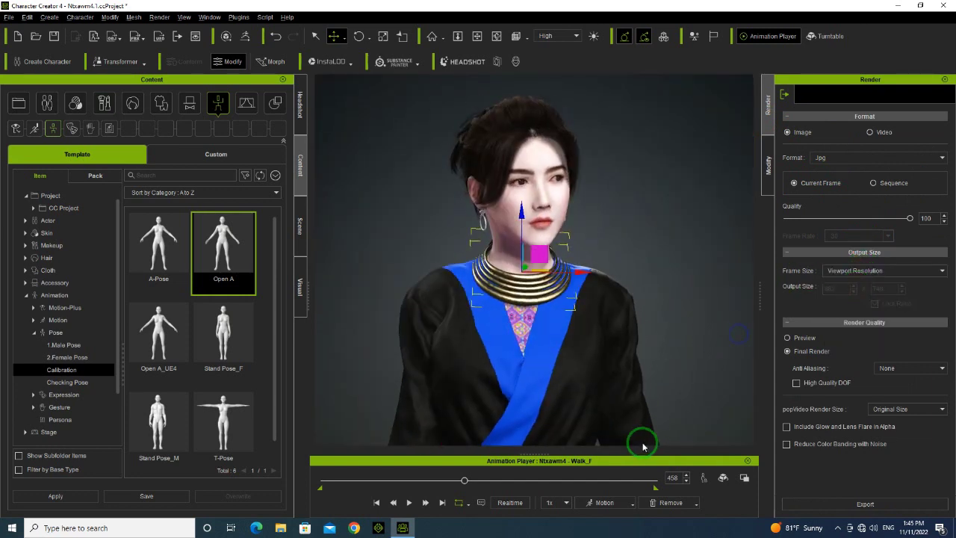
# Step: Replay the walk motion from several earlier frames and examine how the necklace moves with the body
pyautogui.moveTo(464, 480); pyautogui.dragTo(345, 481)
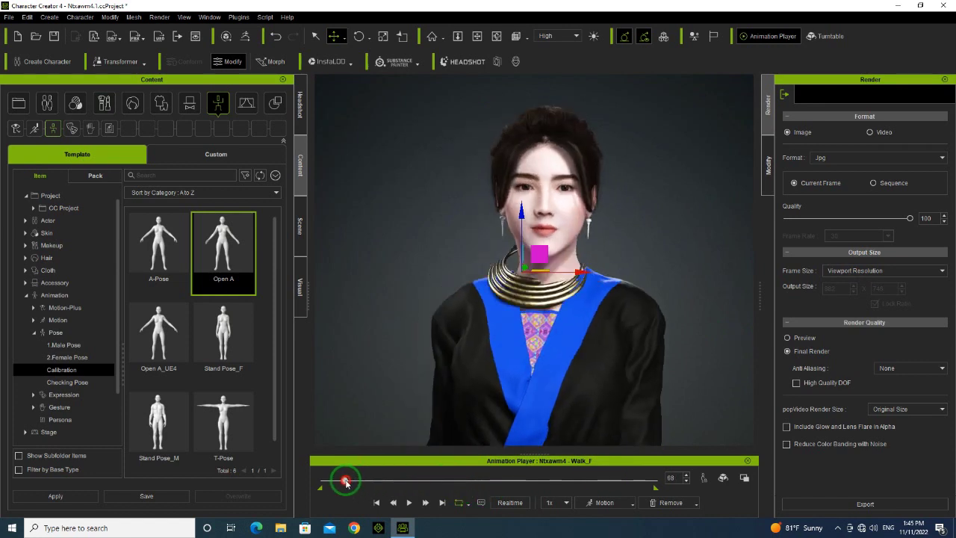
pyautogui.press('space')
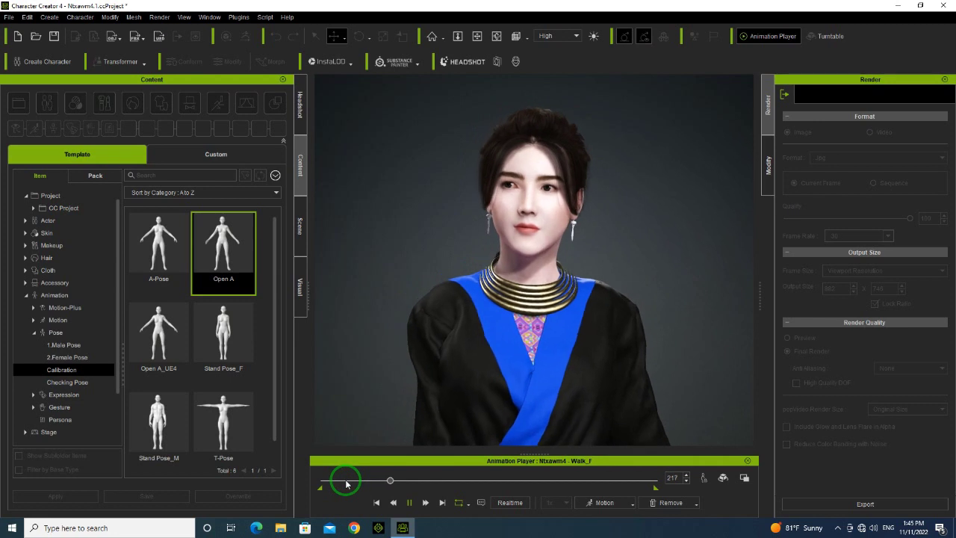
pyautogui.press('space')
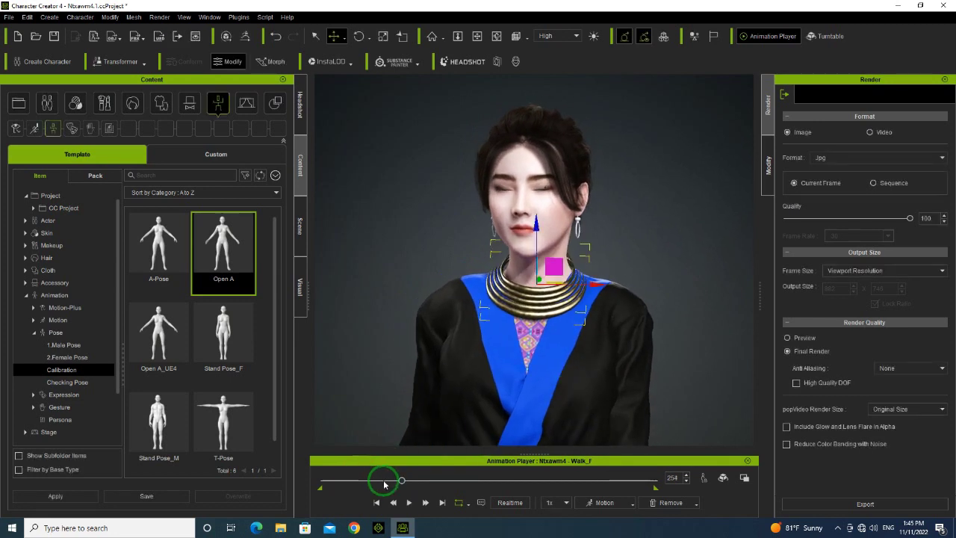
pyautogui.moveTo(401, 481); pyautogui.dragTo(421, 481)
pyautogui.press('space')
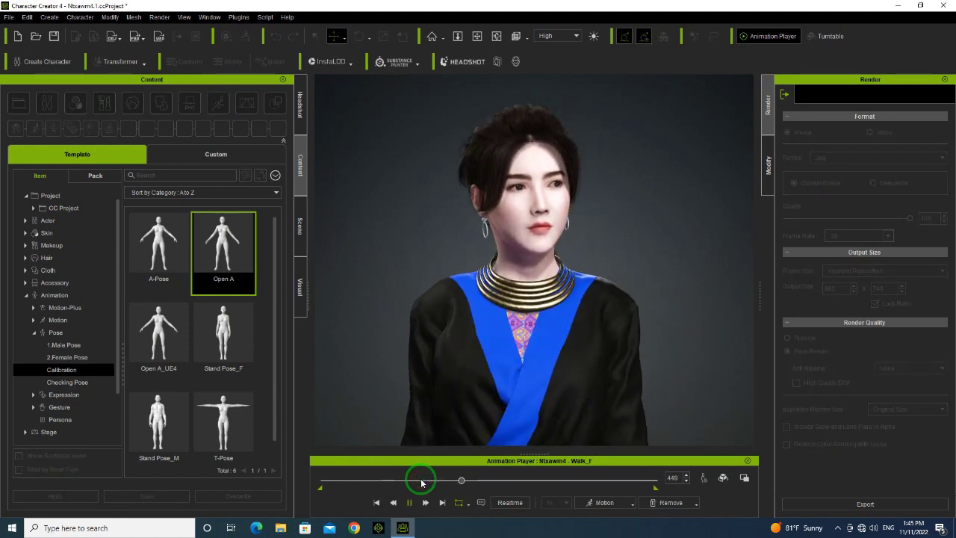
pyautogui.press('space')
# Step: Deselect the necklace and examine its fit on the paused walking character from the front and both sides
pyautogui.moveTo(581, 345); pyautogui.dragTo(495, 360, button='right')
pyautogui.click(674, 244)
pyautogui.moveTo(568, 322); pyautogui.dragTo(566, 334, button='right')
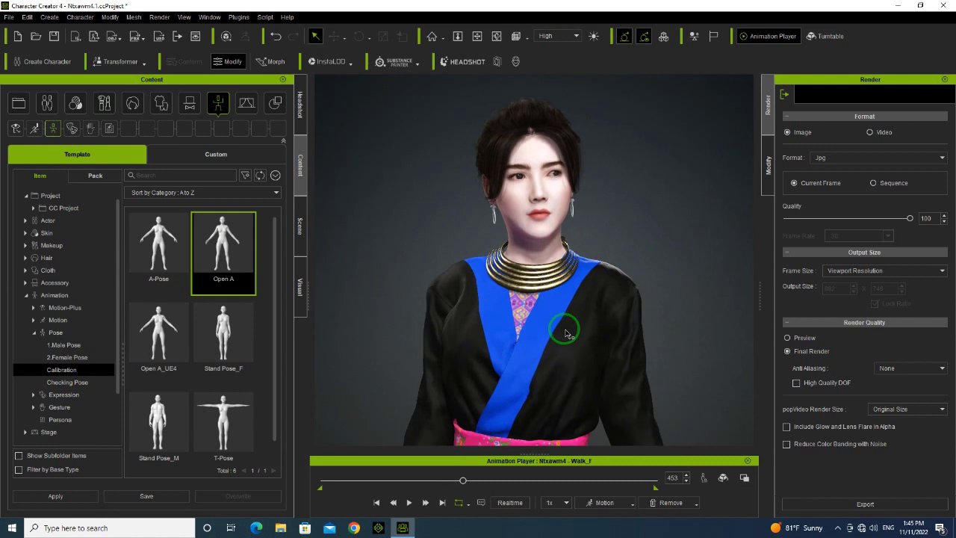
pyautogui.moveTo(505, 386); pyautogui.dragTo(497, 371, button='middle')
pyautogui.scroll(-4, 495, 367)
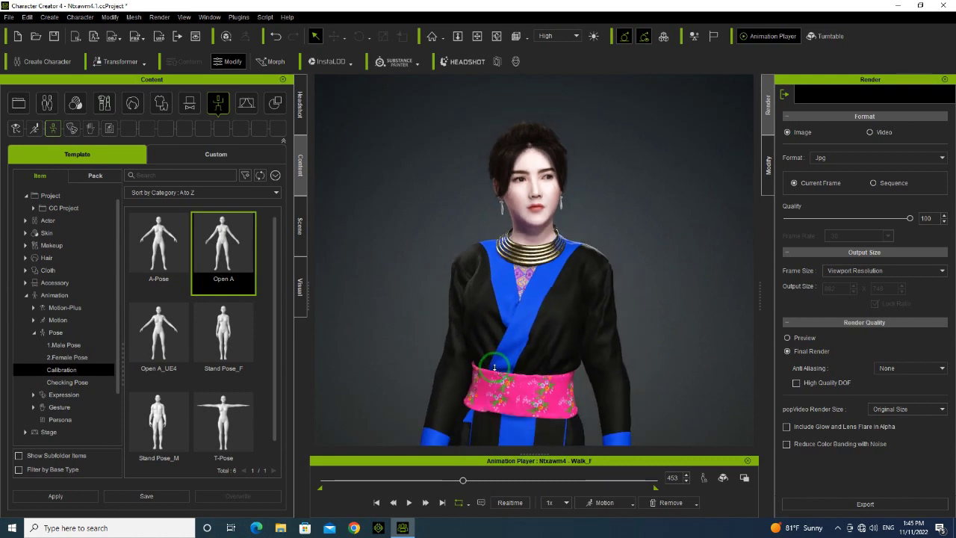
pyautogui.moveTo(493, 366); pyautogui.dragTo(518, 350, button='right')
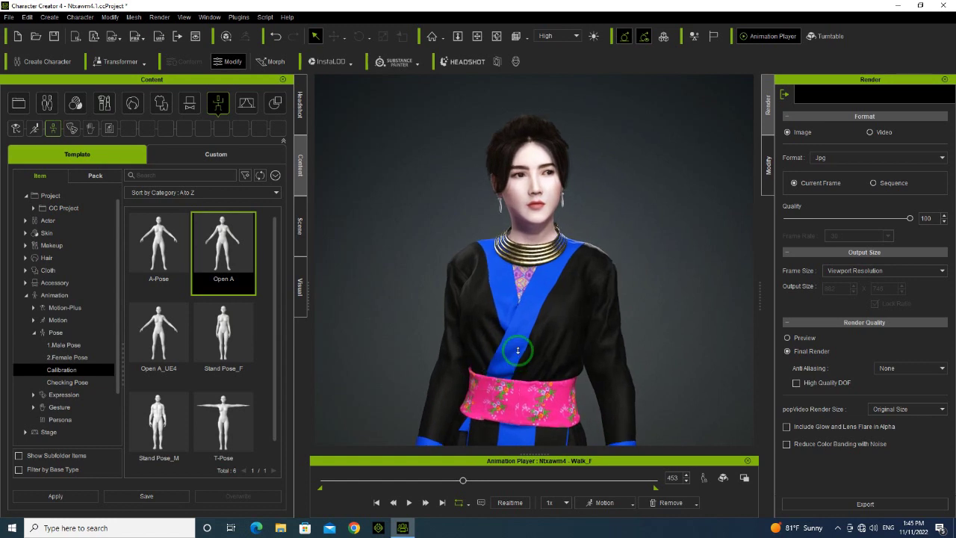
pyautogui.moveTo(518, 350); pyautogui.dragTo(659, 386, button='right')
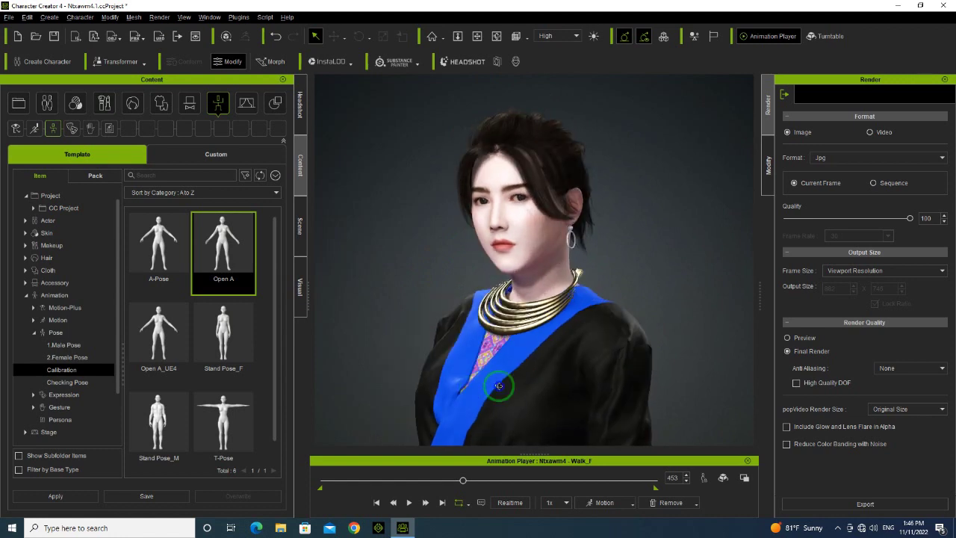
pyautogui.moveTo(560, 386); pyautogui.dragTo(563, 366, button='middle')
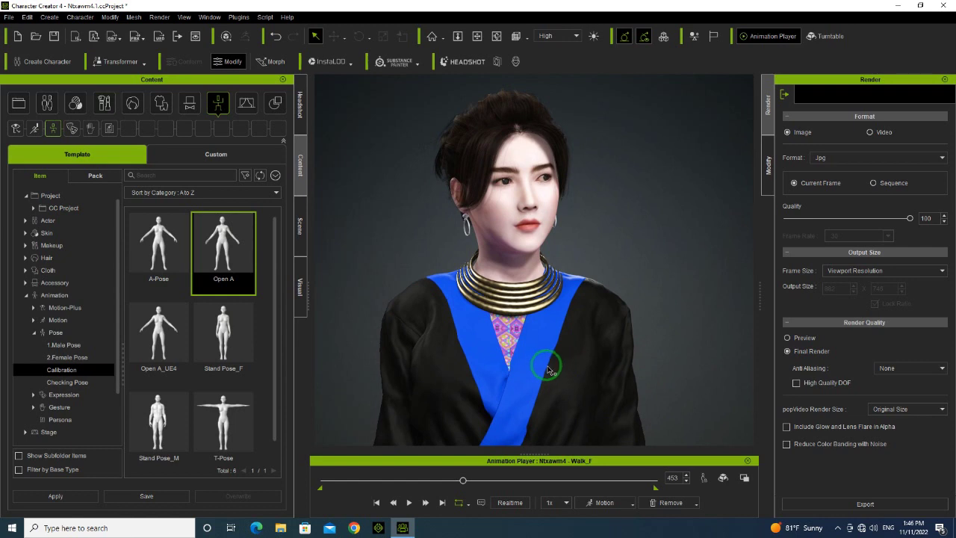
pyautogui.click(878, 274)
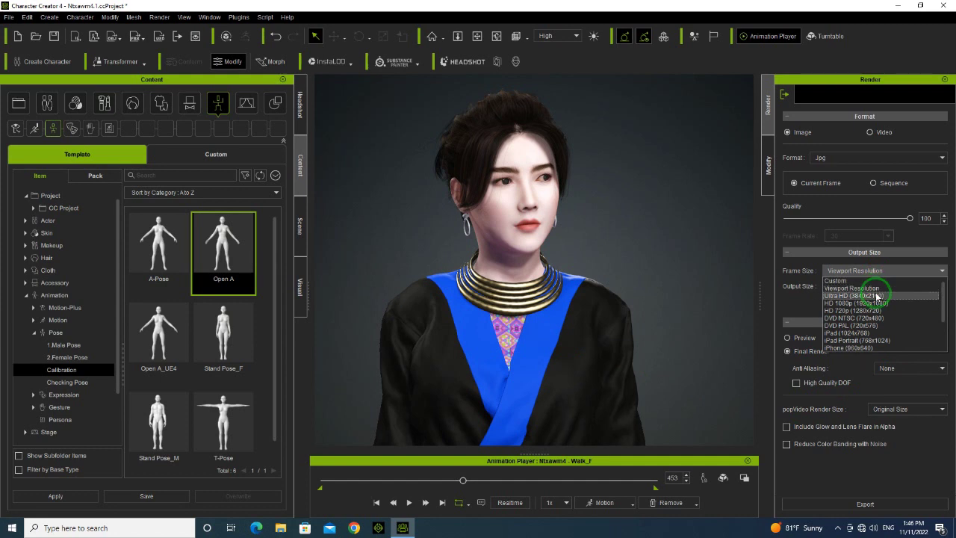
pyautogui.click(757, 251)
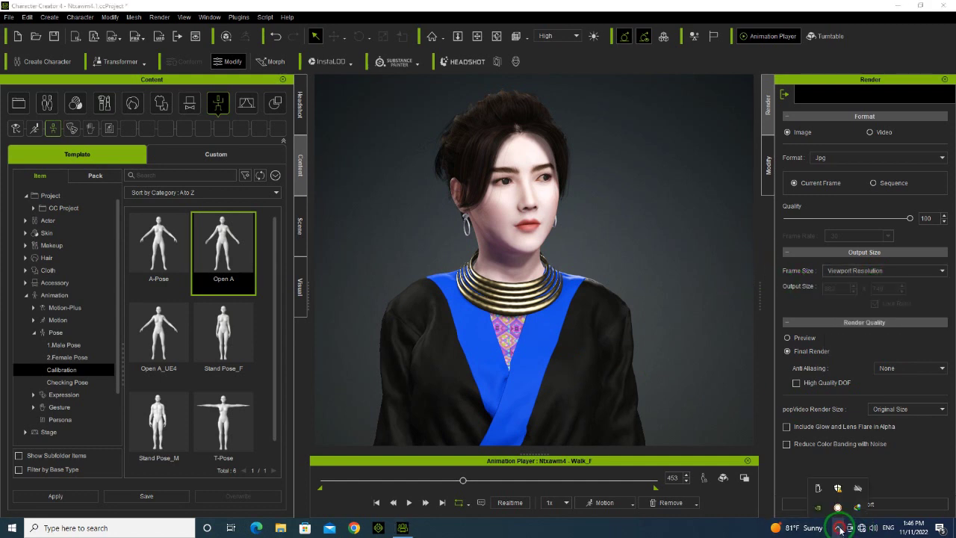
pyautogui.moveTo(840, 505)
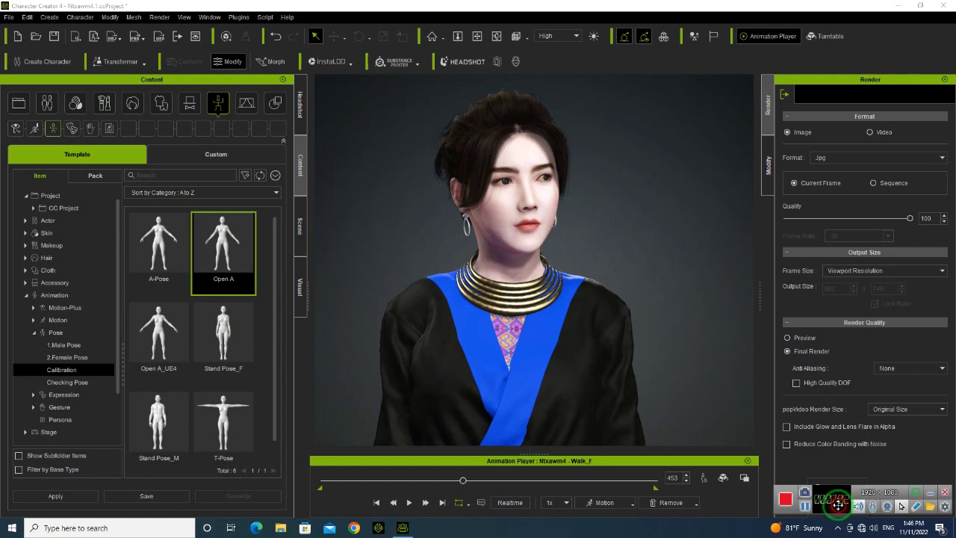
pyautogui.click(929, 492)
pyautogui.click(508, 299)
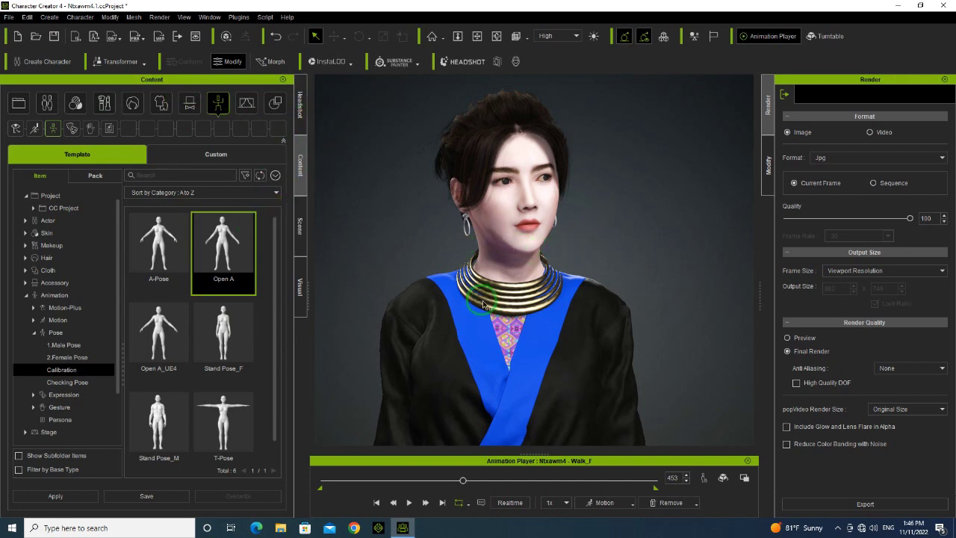
# Step: Hide the character, its clothes, hair and earrings so only the Xauv03 necklace stays visible, and view it closely
pyautogui.click(300, 228)
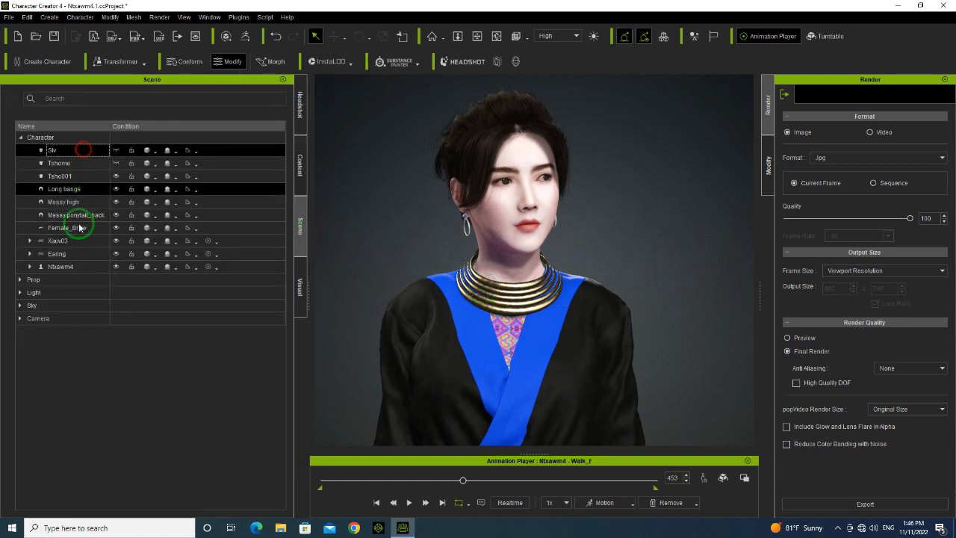
pyautogui.click(111, 266)
pyautogui.click(115, 267)
pyautogui.click(116, 346)
pyautogui.click(116, 240)
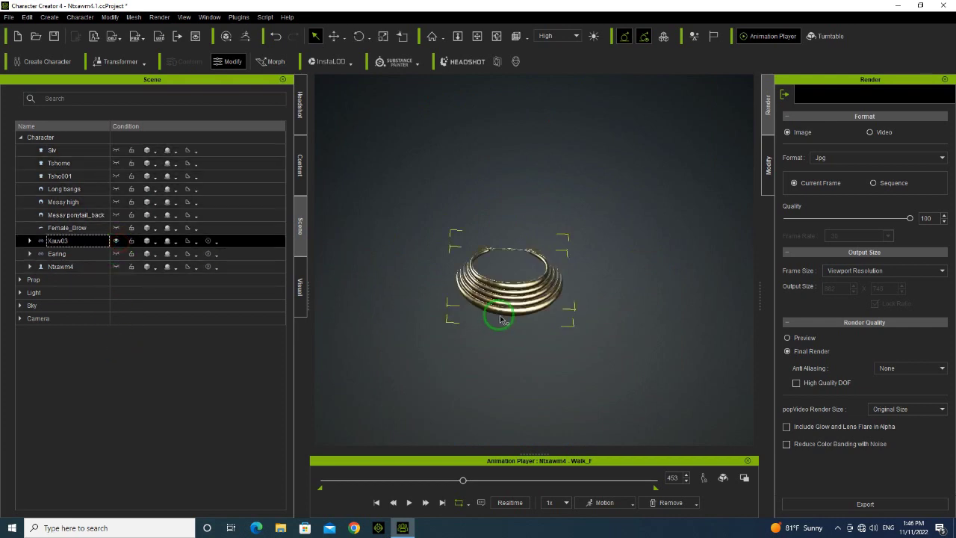
pyautogui.scroll(3, 499, 319)
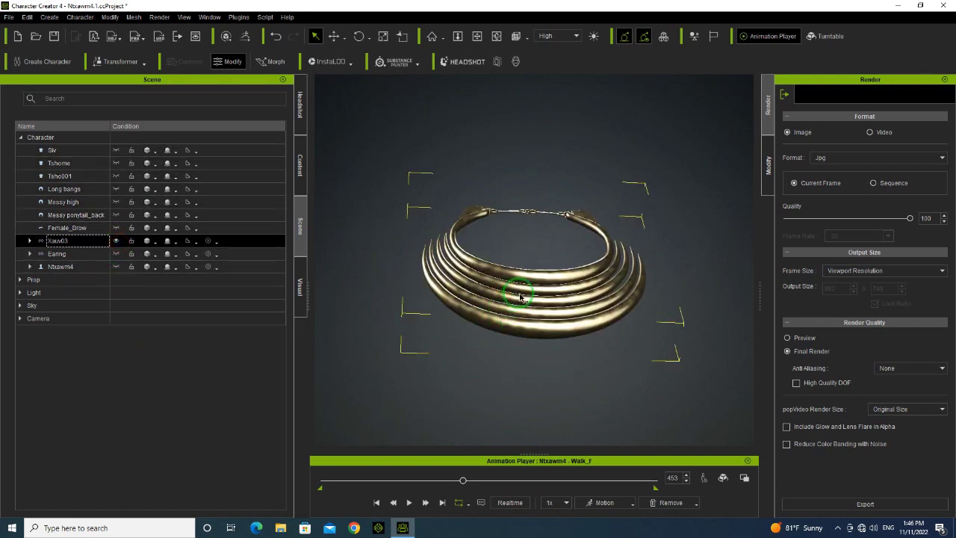
# Step: Try to apply the custom Female3 pose while the necklace is selected
pyautogui.click(301, 164)
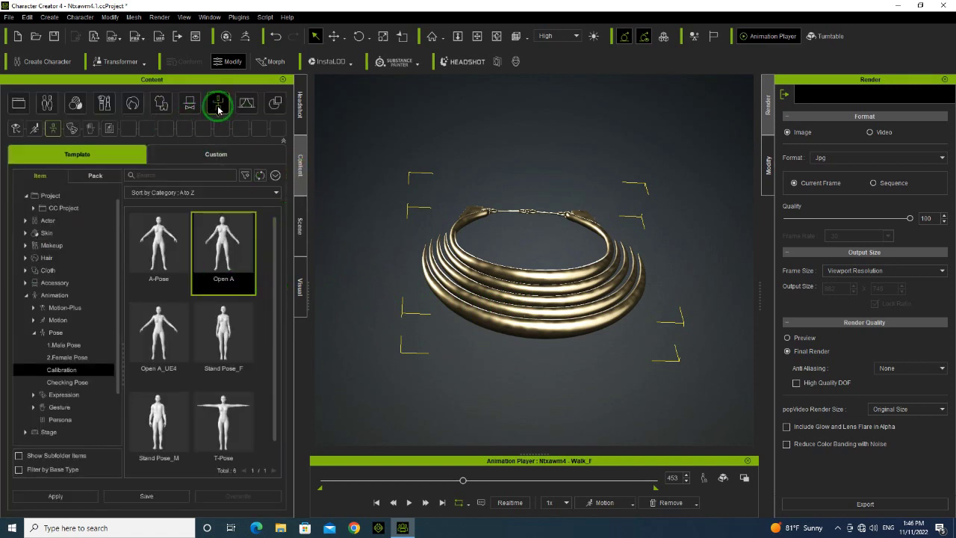
pyautogui.click(225, 348)
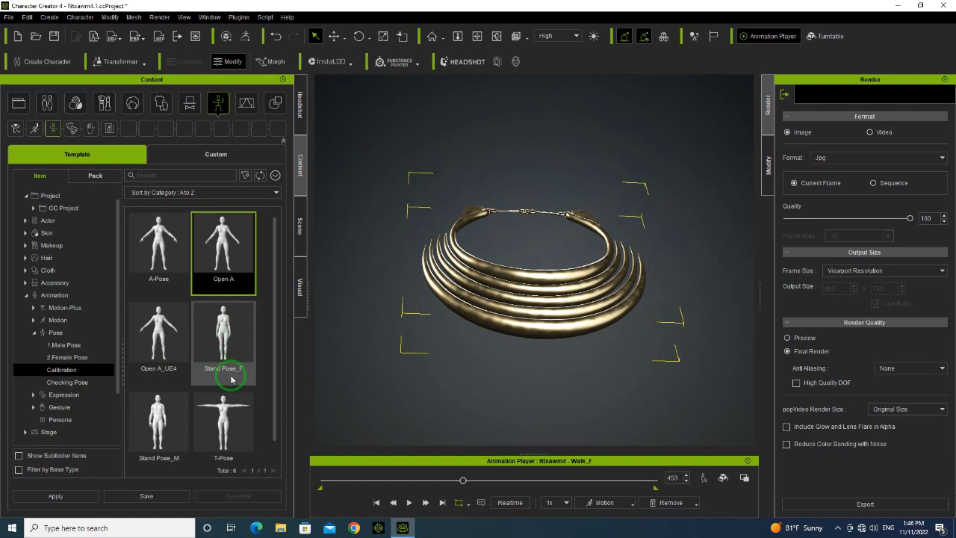
pyautogui.click(226, 405)
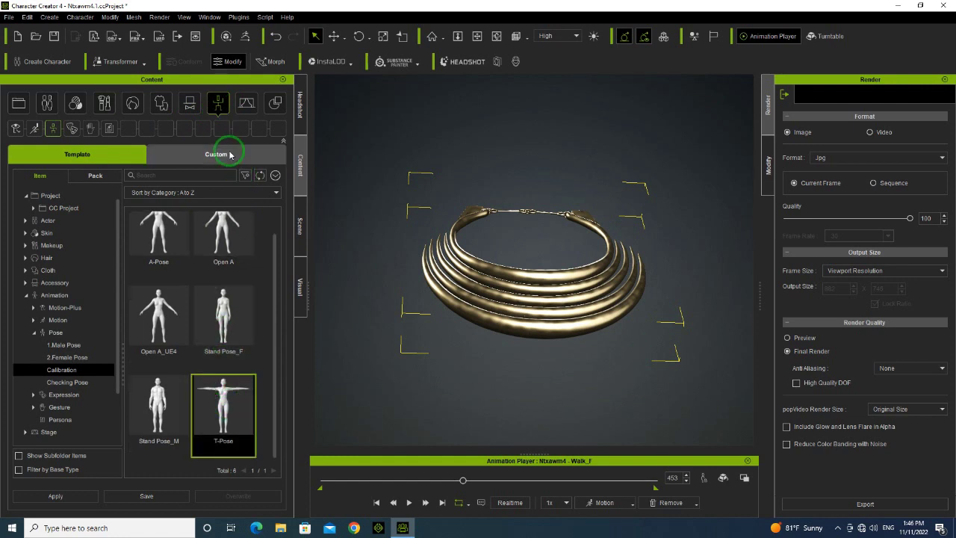
pyautogui.click(192, 153)
pyautogui.click(176, 323)
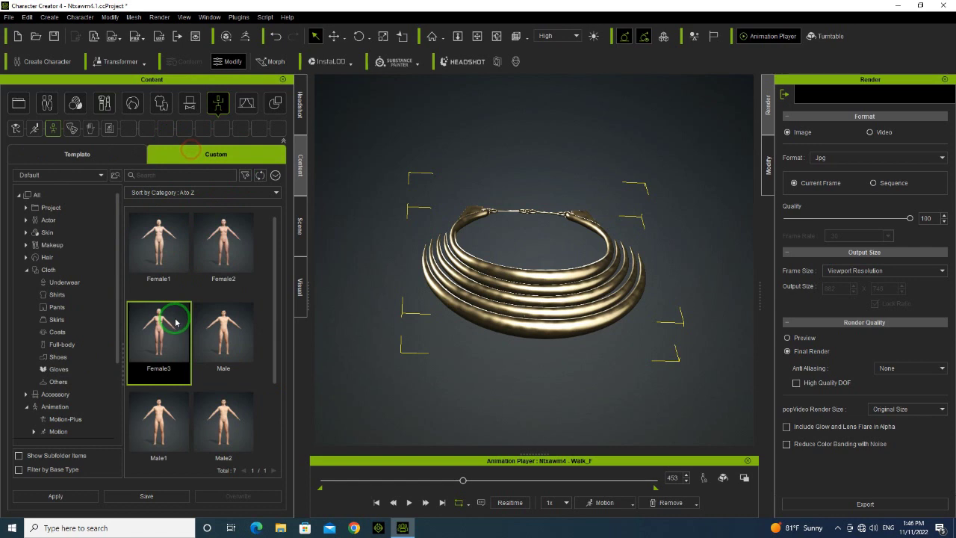
pyautogui.doubleClick(170, 334)
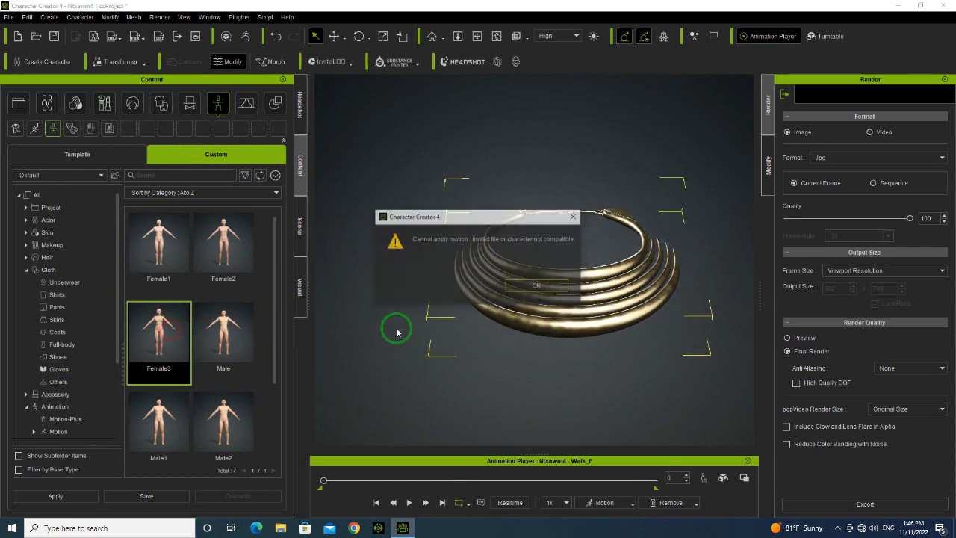
pyautogui.click(536, 288)
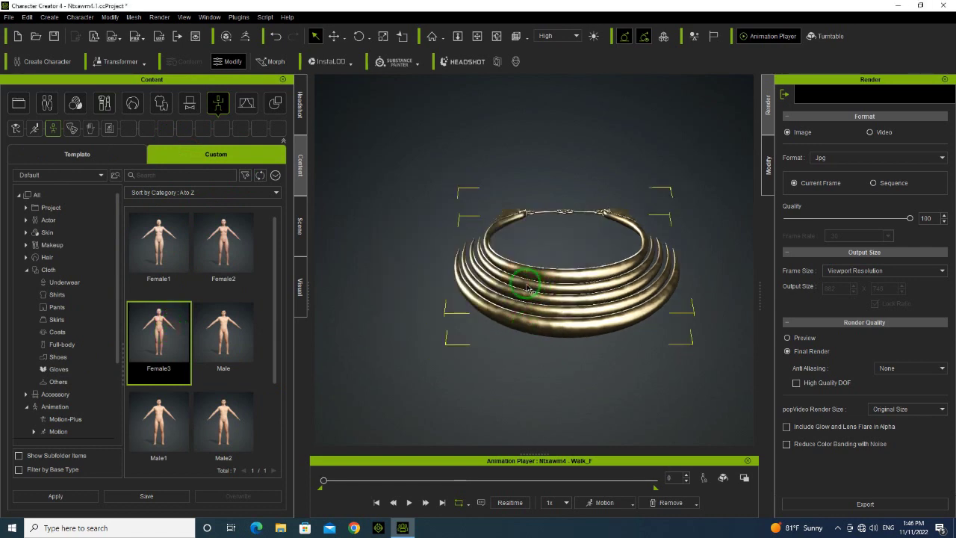
# Step: Select the Ntxawm4 character, apply the custom Female3 pose to it, and reselect the necklace
pyautogui.click(301, 224)
pyautogui.click(140, 259)
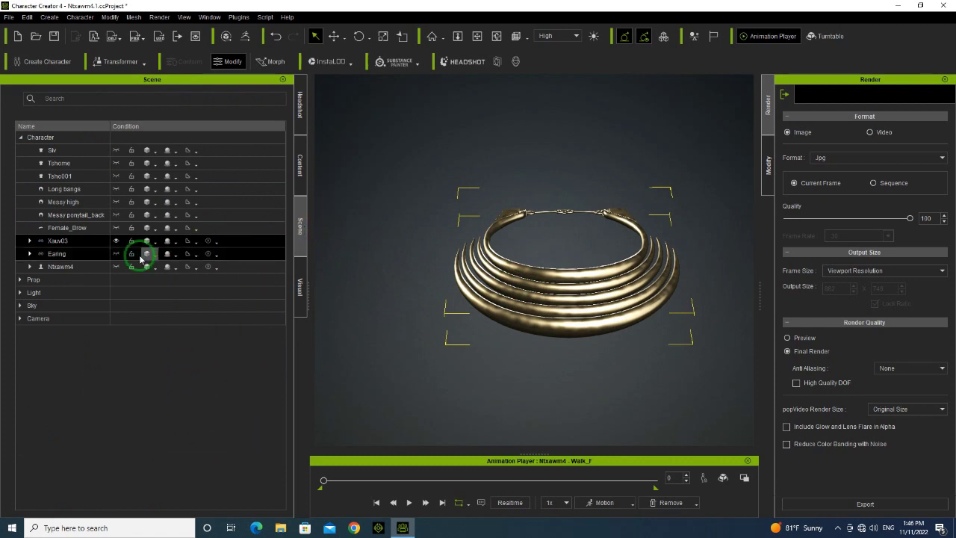
pyautogui.click(82, 266)
pyautogui.click(303, 167)
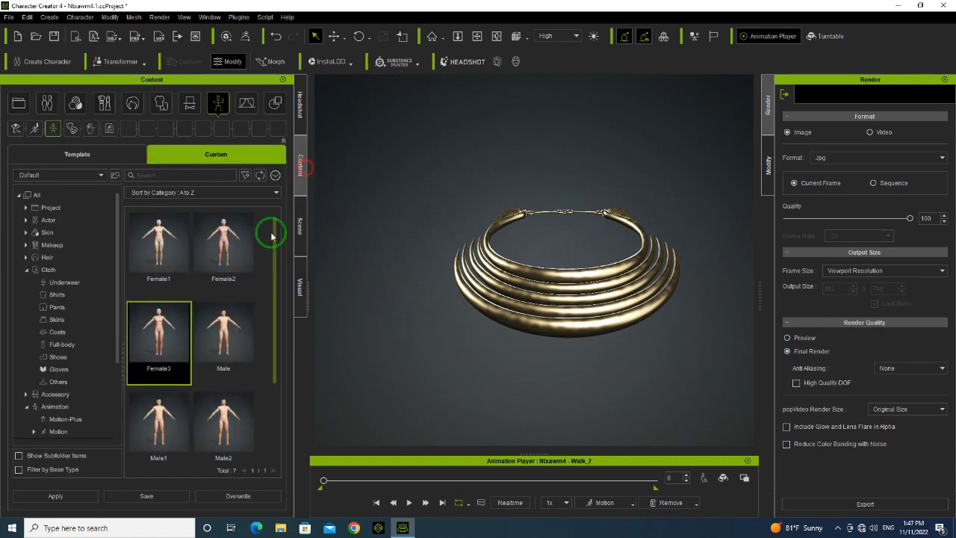
pyautogui.doubleClick(184, 326)
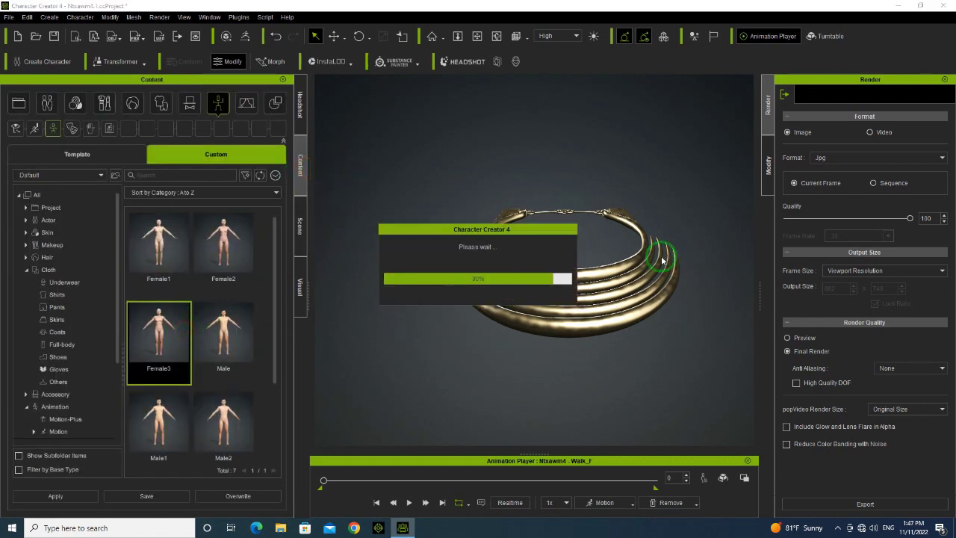
pyautogui.click(594, 275)
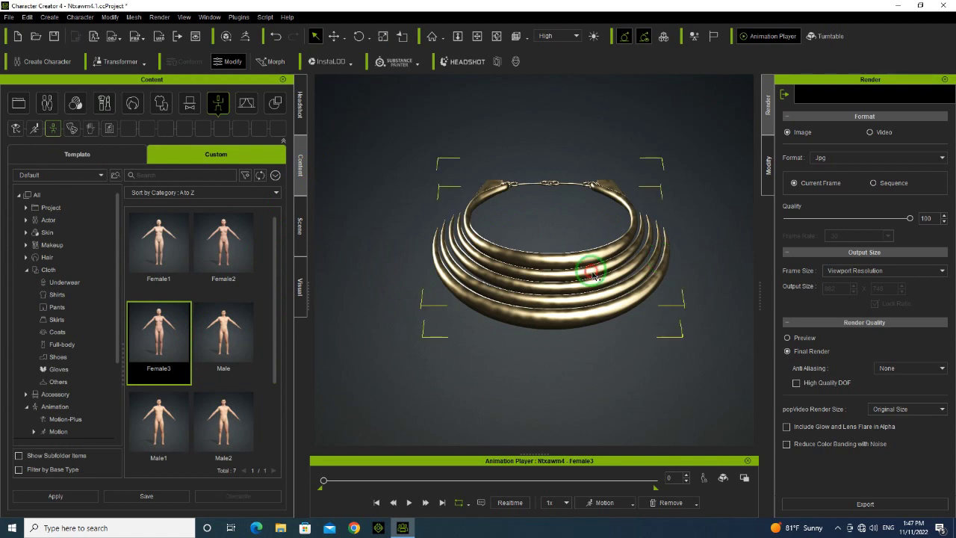
pyautogui.doubleClick(593, 275)
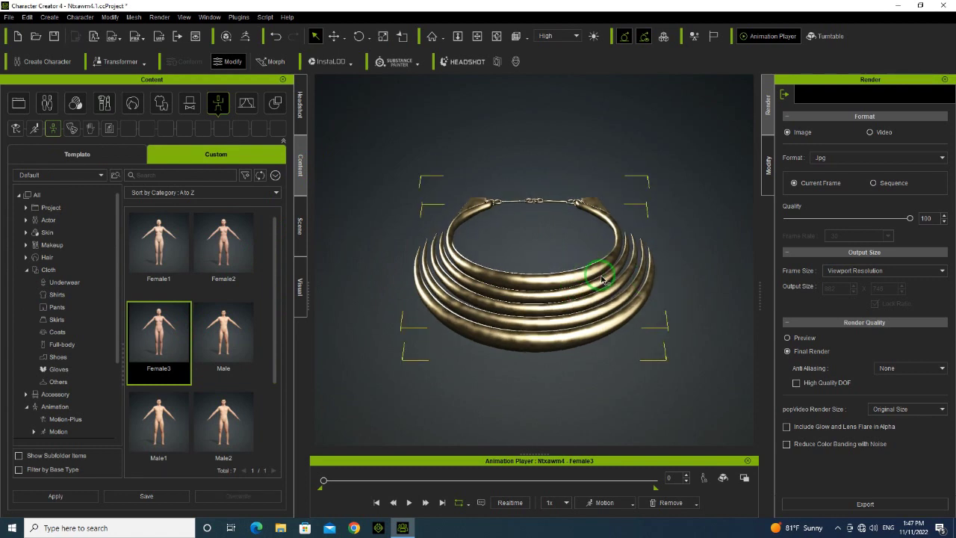
# Step: Save the necklace to the custom library as Xauvpojniam03 with asset type Accessory/Head, and remove the necklace from the scene
pyautogui.click(301, 221)
pyautogui.keyDown('ctrl'); pyautogui.click(198, 254); pyautogui.keyUp('ctrl')
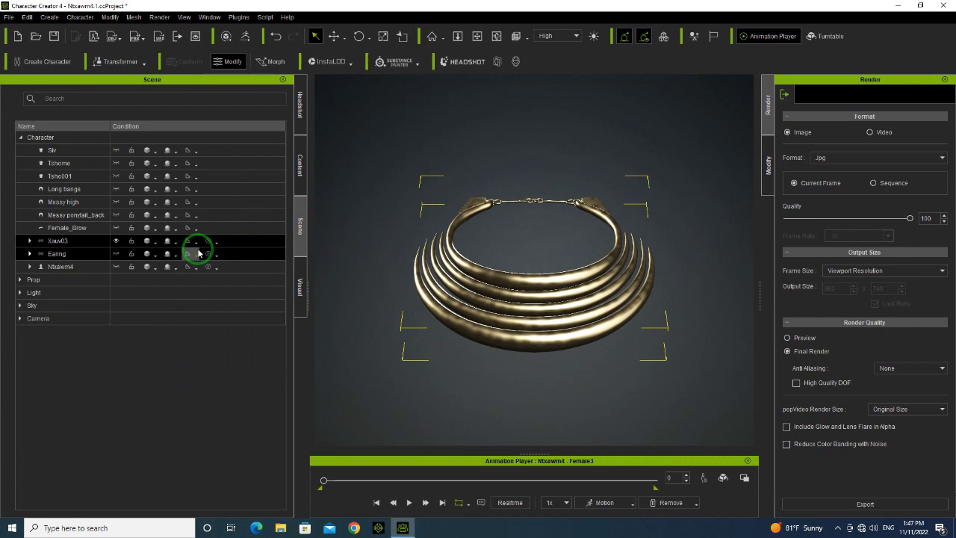
pyautogui.click(300, 159)
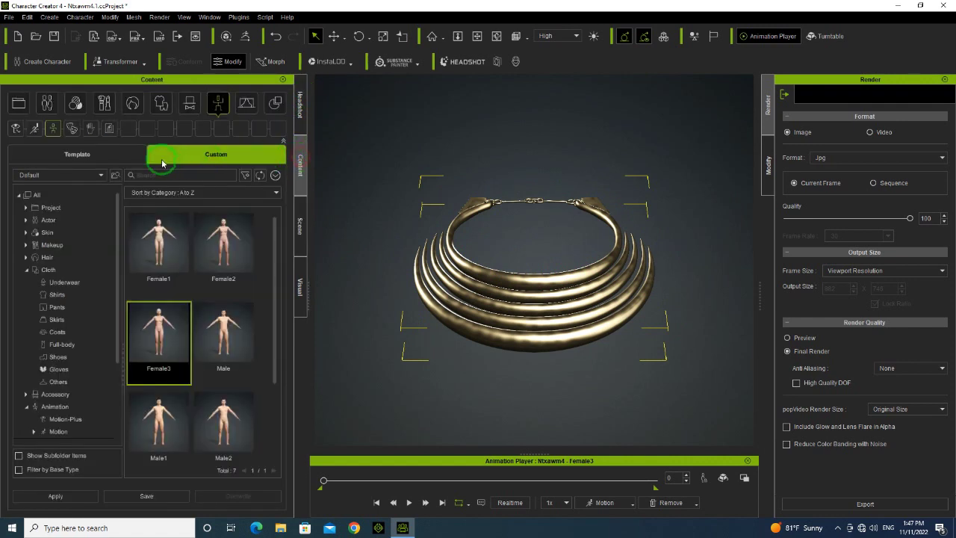
pyautogui.click(161, 102)
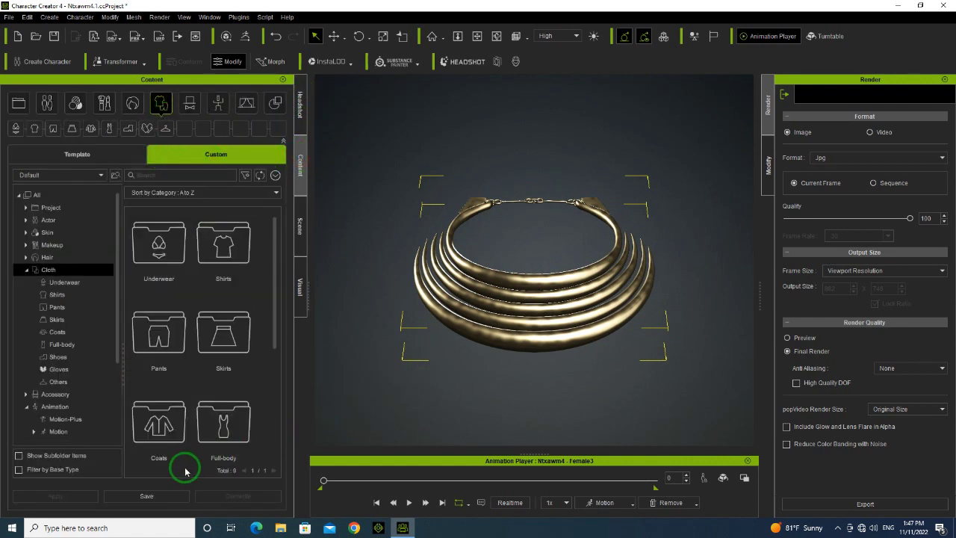
pyautogui.click(146, 496)
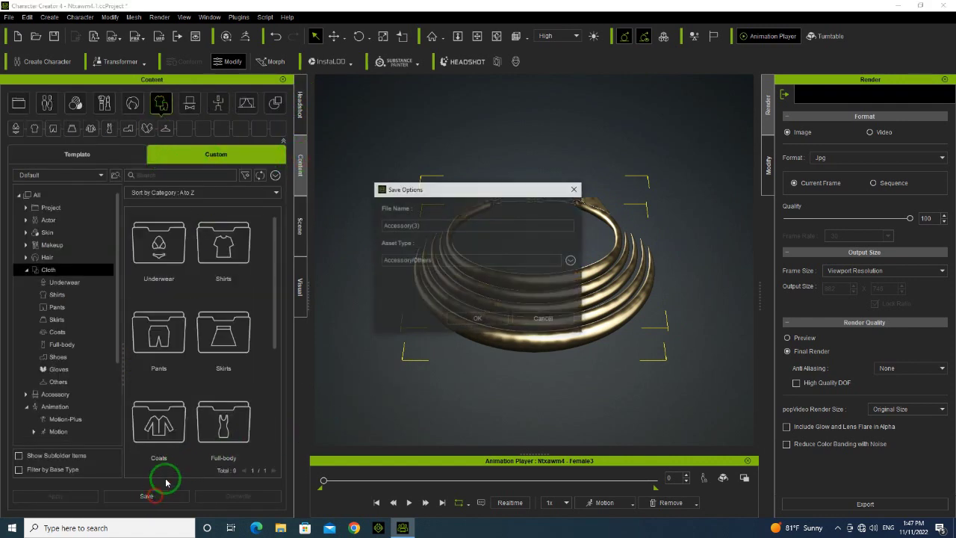
pyautogui.click(569, 261)
pyautogui.click(603, 286)
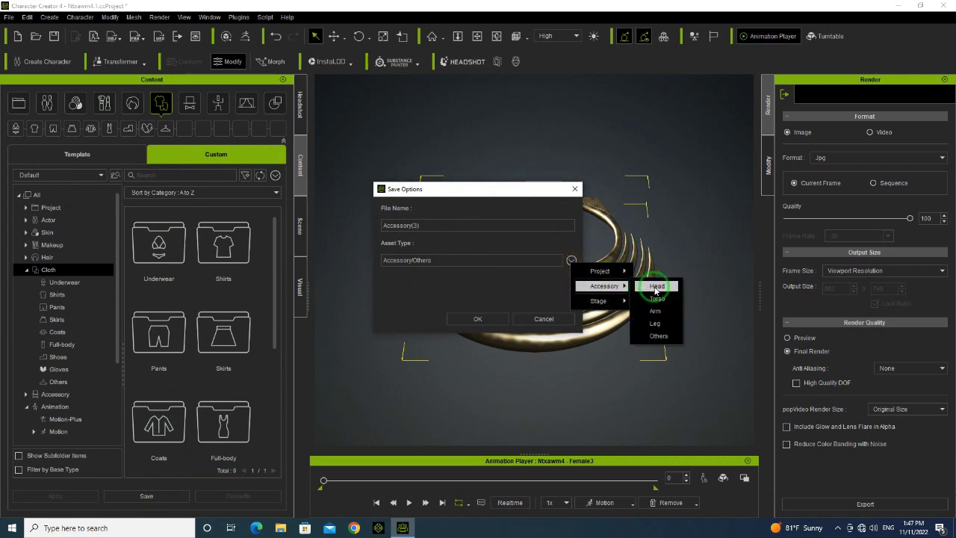
pyautogui.click(655, 286)
pyautogui.moveTo(437, 224); pyautogui.dragTo(294, 226)
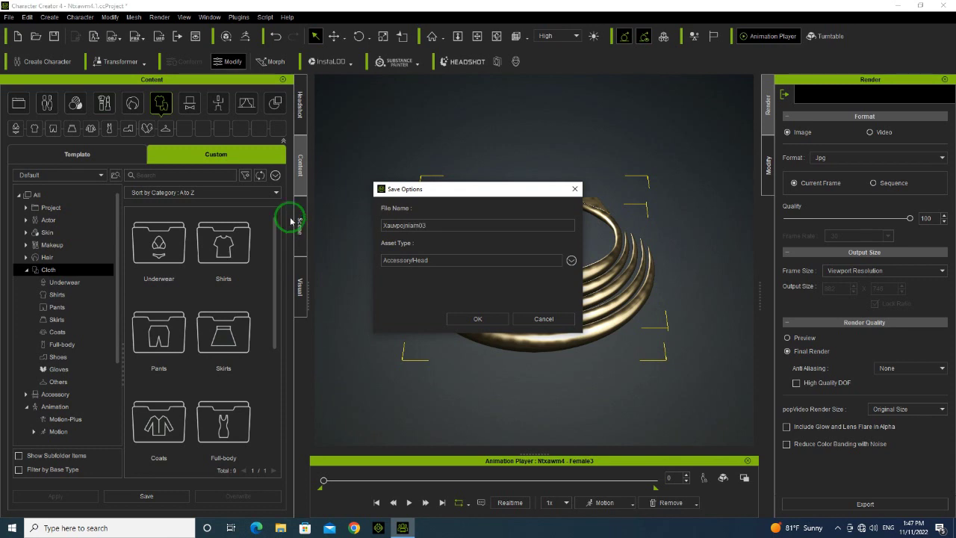
pyautogui.click(479, 319)
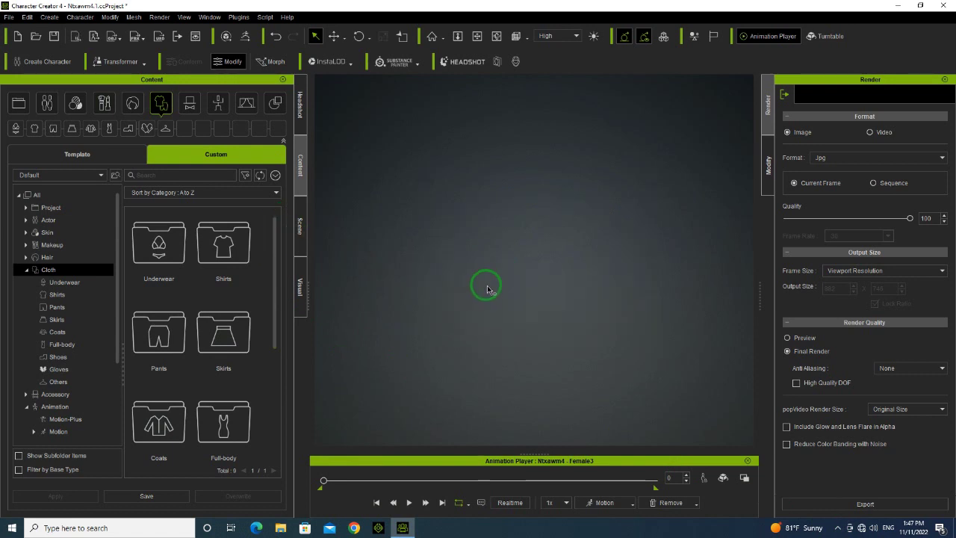
# Step: Make the Ntxawm4 character visible again with all its clothes, hair, brows and earrings, and clear the selection
pyautogui.click(299, 221)
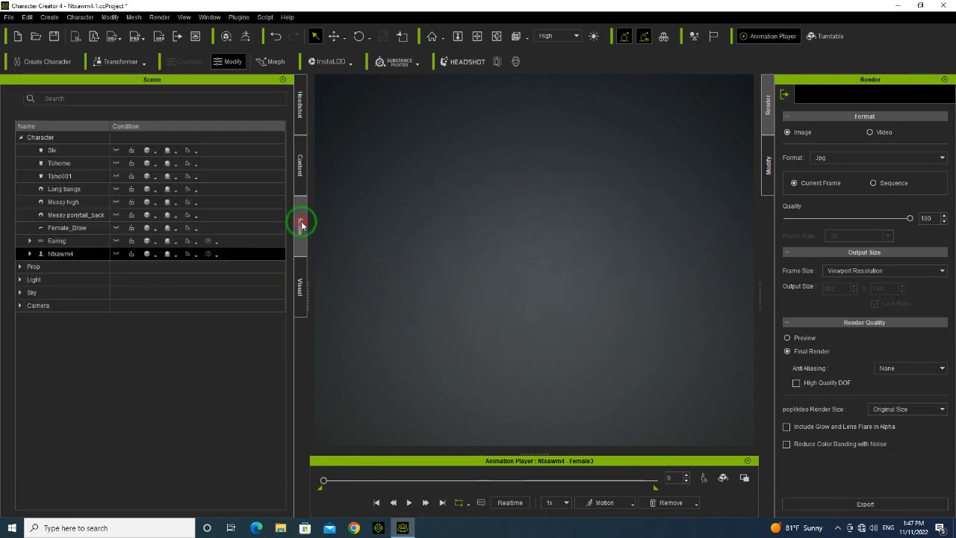
pyautogui.click(68, 151)
pyautogui.keyDown('shift'); pyautogui.click(71, 254); pyautogui.keyUp('shift')
pyautogui.click(120, 256)
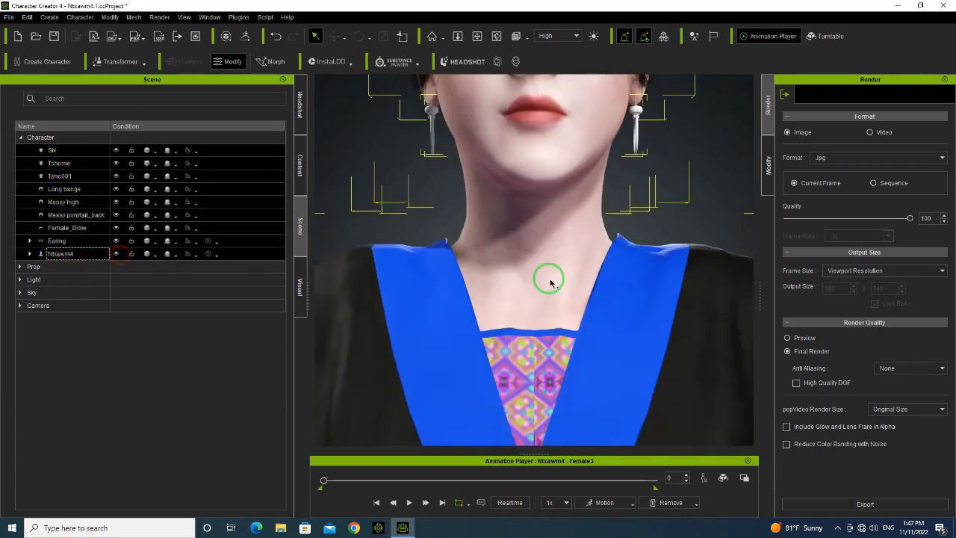
pyautogui.scroll(-8, 552, 282)
pyautogui.click(634, 181)
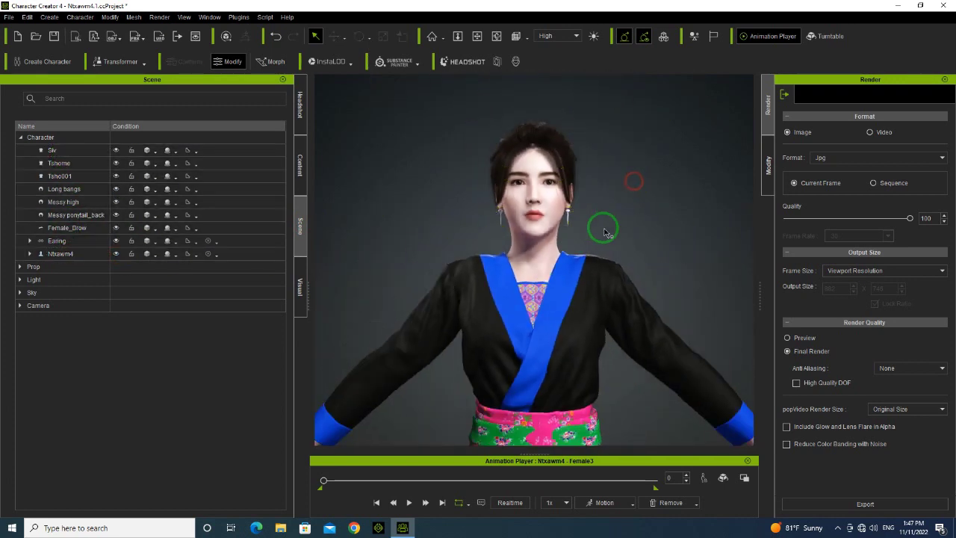
# Step: Load the saved Xauvpojniam03 necklace from the custom Accessory/Head library onto the character
pyautogui.click(300, 166)
pyautogui.scroll(-1, 66, 400)
pyautogui.scroll(-3, 56, 410)
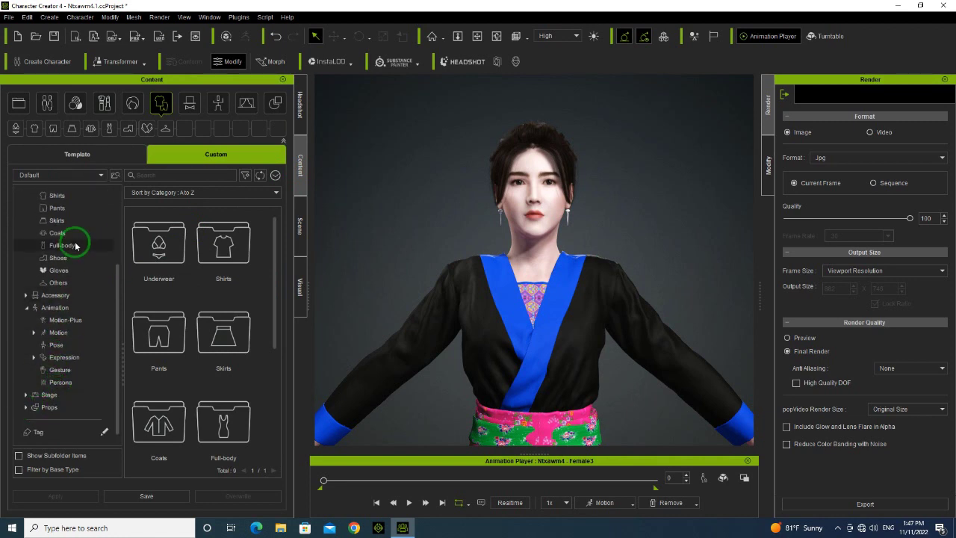
pyautogui.click(23, 295)
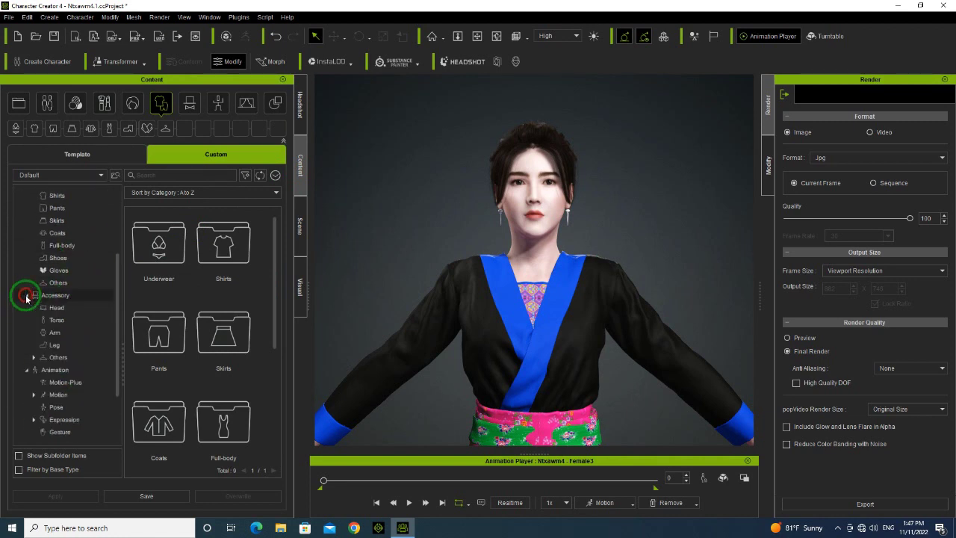
pyautogui.click(76, 307)
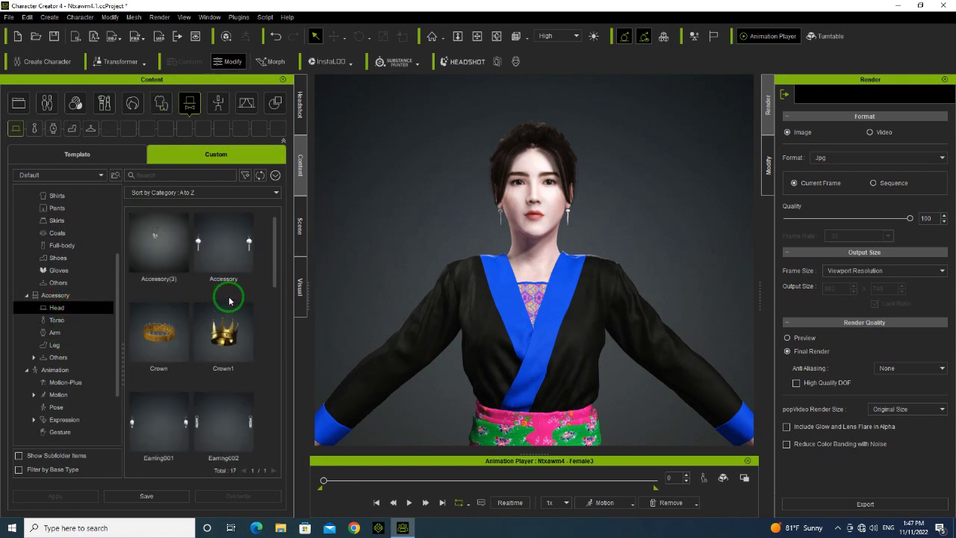
pyautogui.moveTo(271, 246); pyautogui.dragTo(276, 440)
pyautogui.click(160, 399)
pyautogui.moveTo(167, 416); pyautogui.dragTo(605, 323)
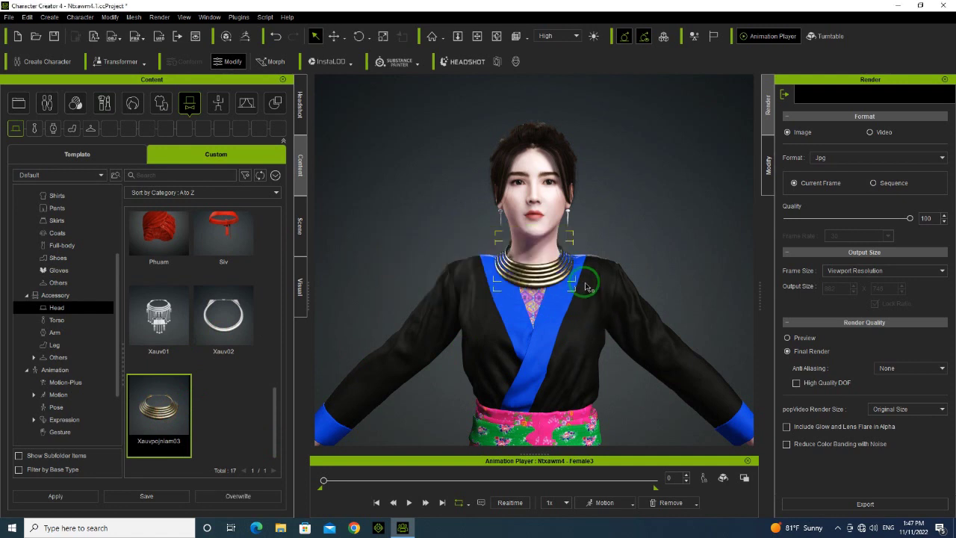
# Step: Play the current pose briefly with the necklace on, and apply the female Walk_F motion to the character
pyautogui.scroll(2, 579, 275)
pyautogui.press('space')
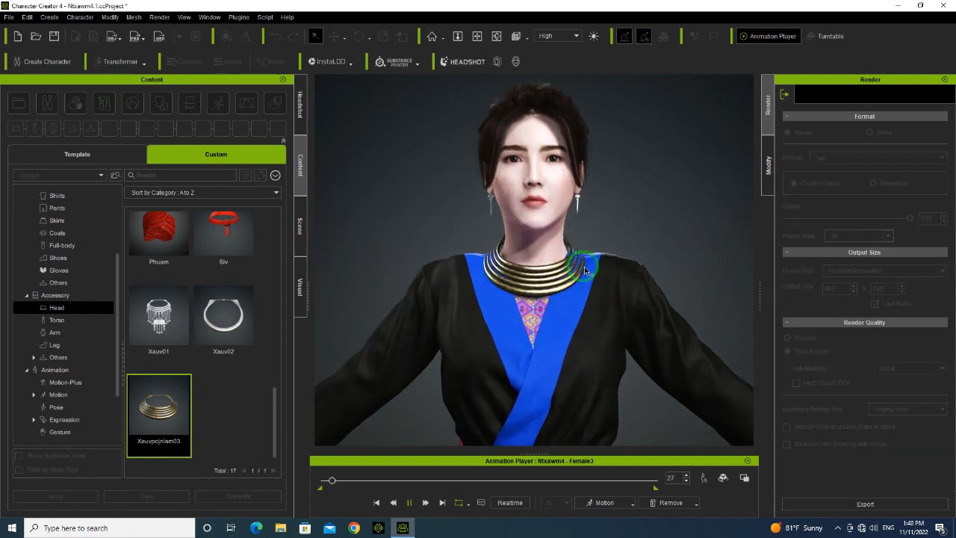
pyautogui.press('space')
pyautogui.scroll(-2, 560, 329)
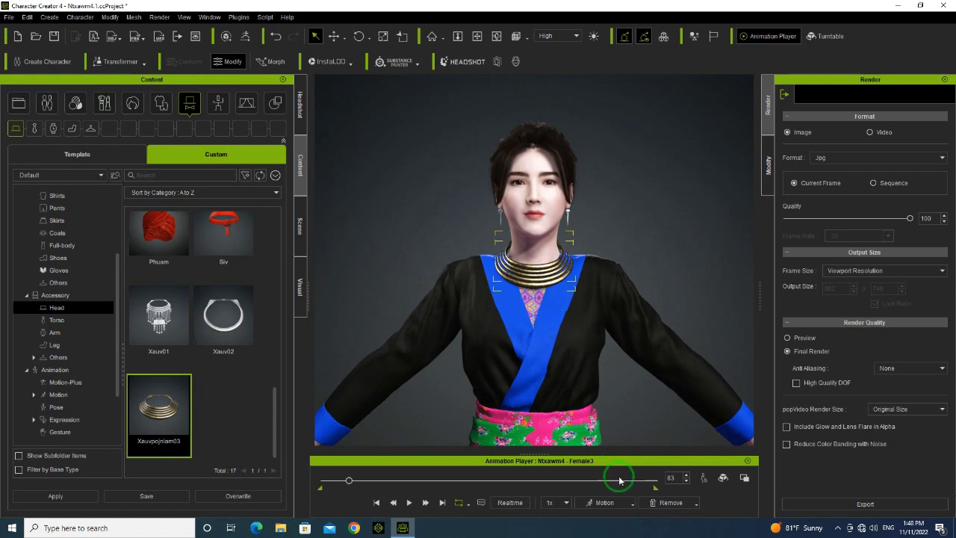
pyautogui.click(630, 503)
pyautogui.moveTo(639, 414)
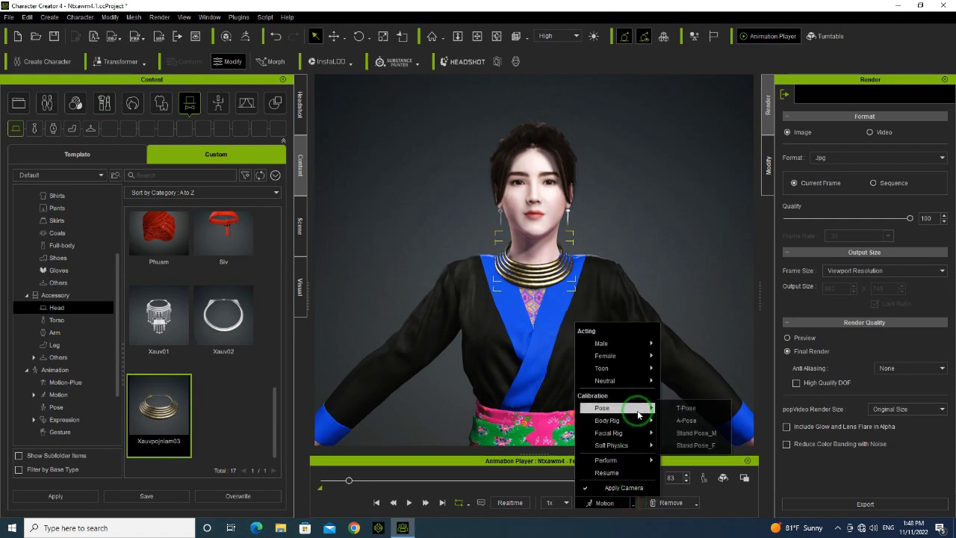
pyautogui.moveTo(644, 459)
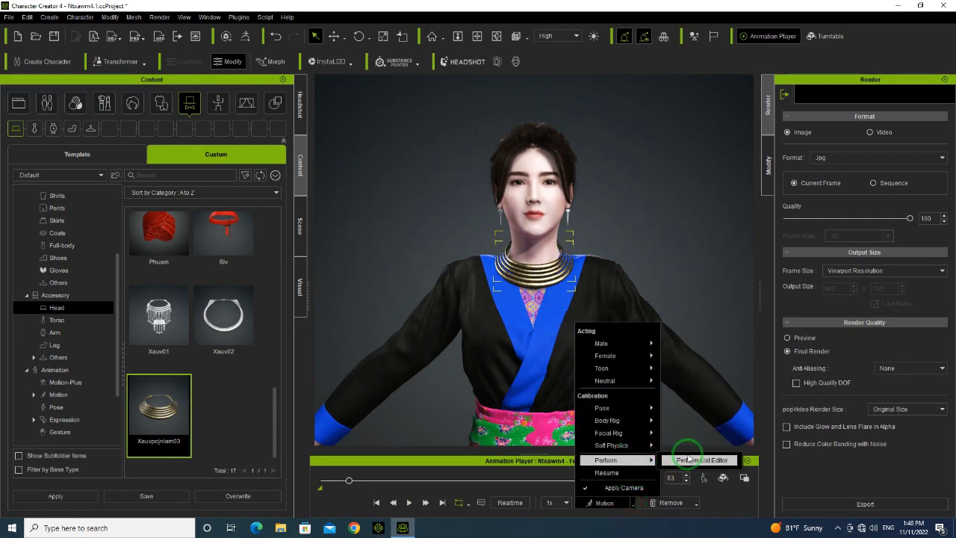
pyautogui.moveTo(648, 355)
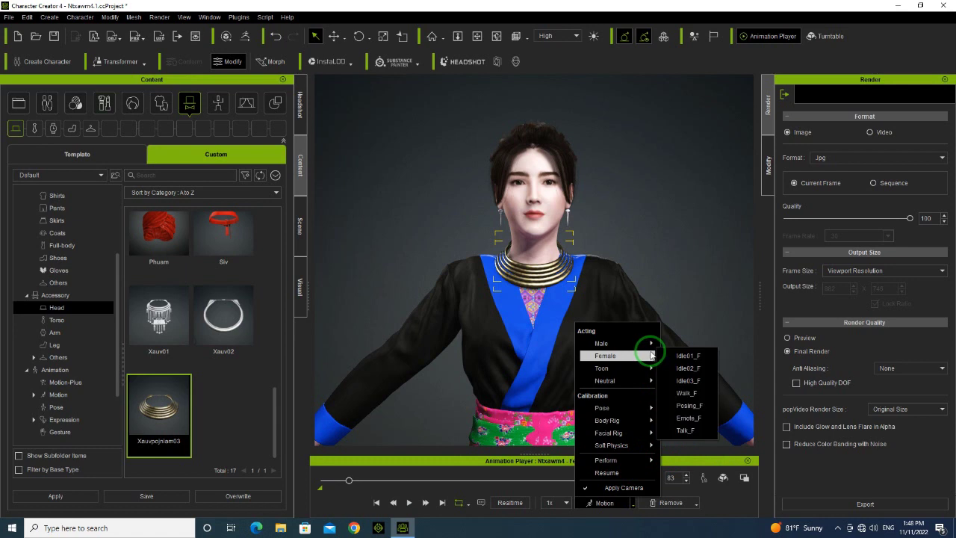
pyautogui.click(693, 396)
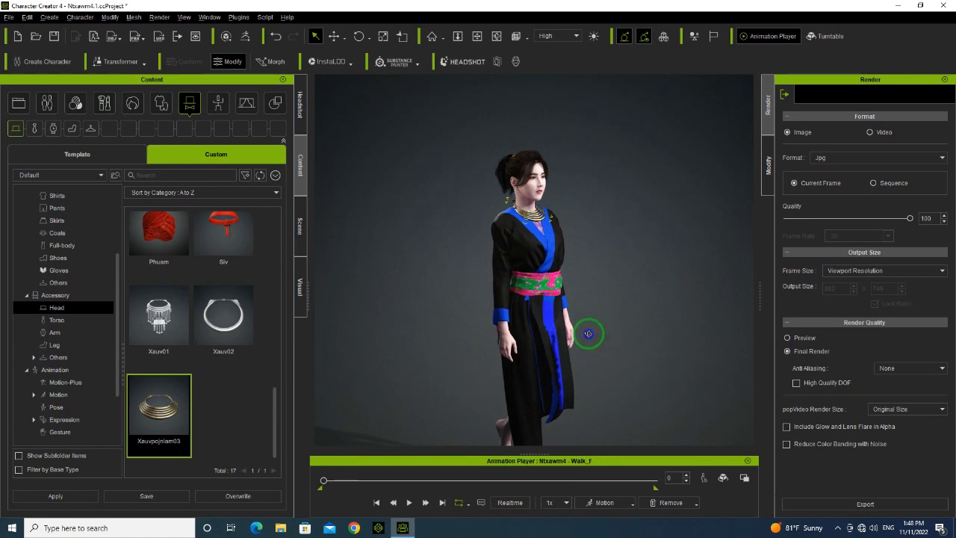
# Step: Play the walk motion, pause it, and examine the loaded necklace's fit up close from several angles
pyautogui.moveTo(588, 334); pyautogui.dragTo(420, 332, button='right')
pyautogui.press('space')
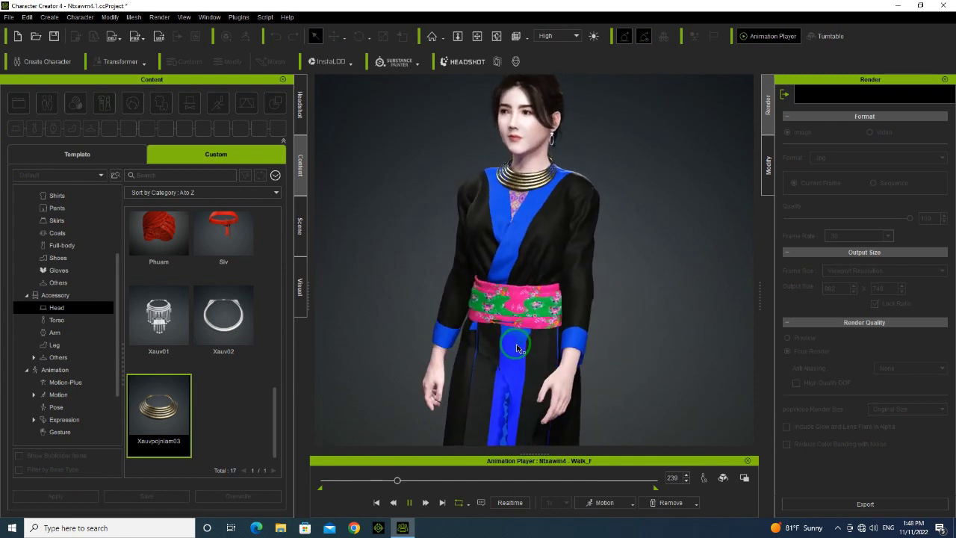
pyautogui.press('space')
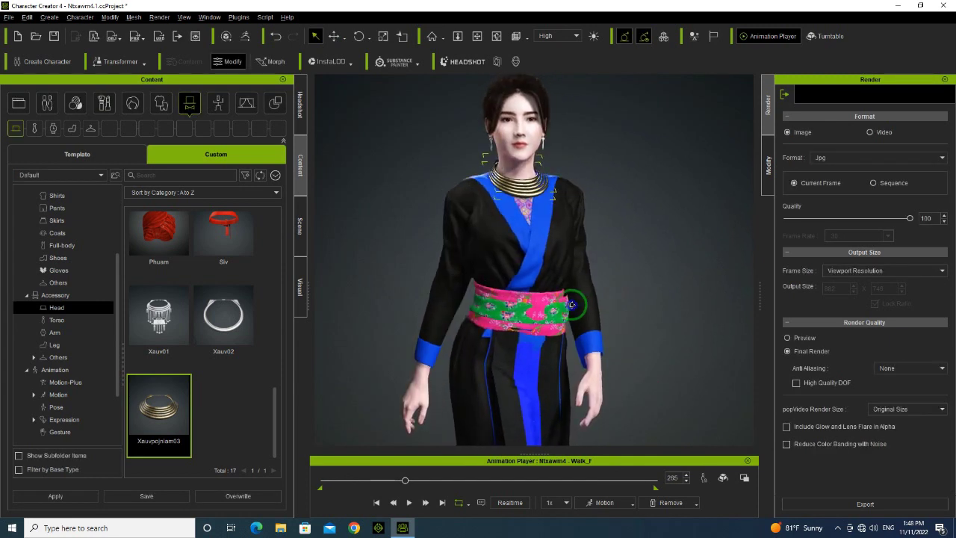
pyautogui.scroll(5, 552, 301)
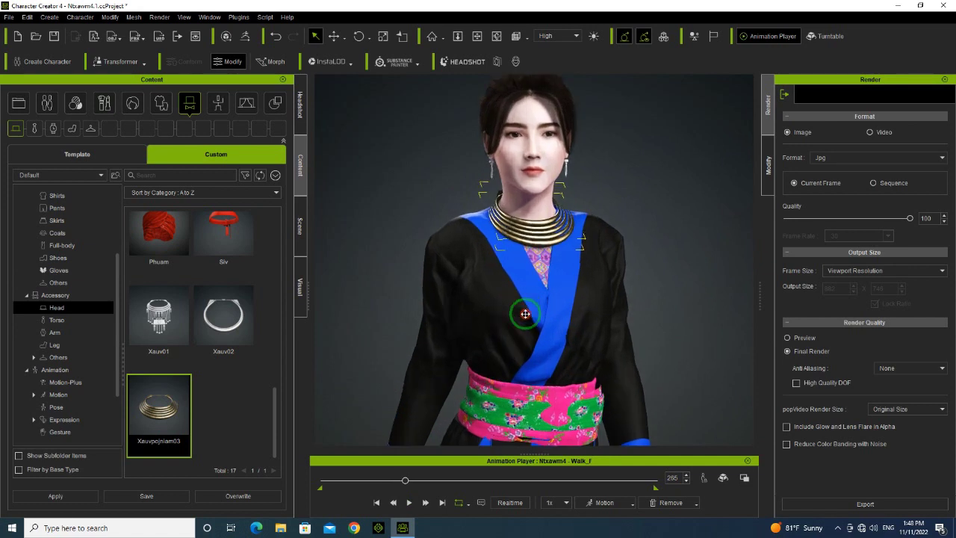
pyautogui.moveTo(525, 313); pyautogui.dragTo(530, 365, button='middle')
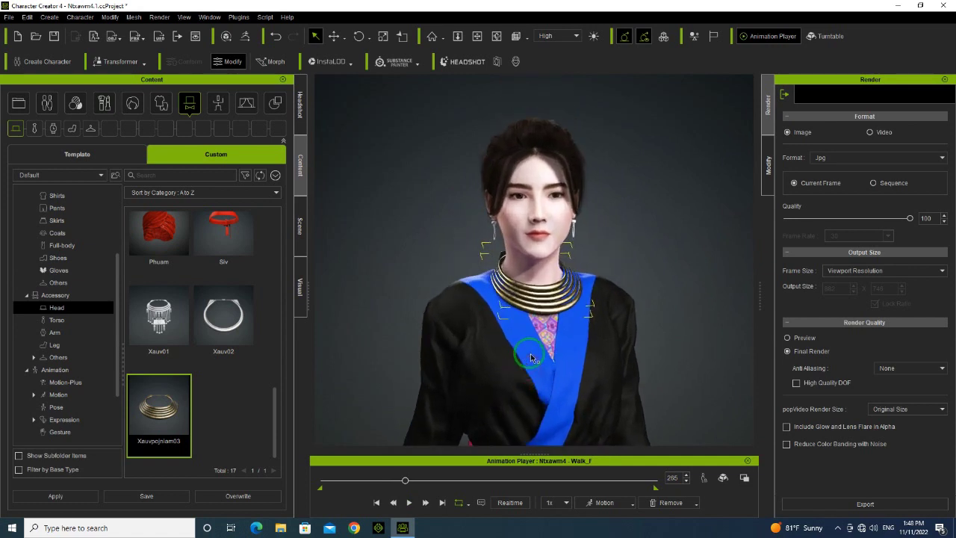
pyautogui.scroll(2, 523, 351)
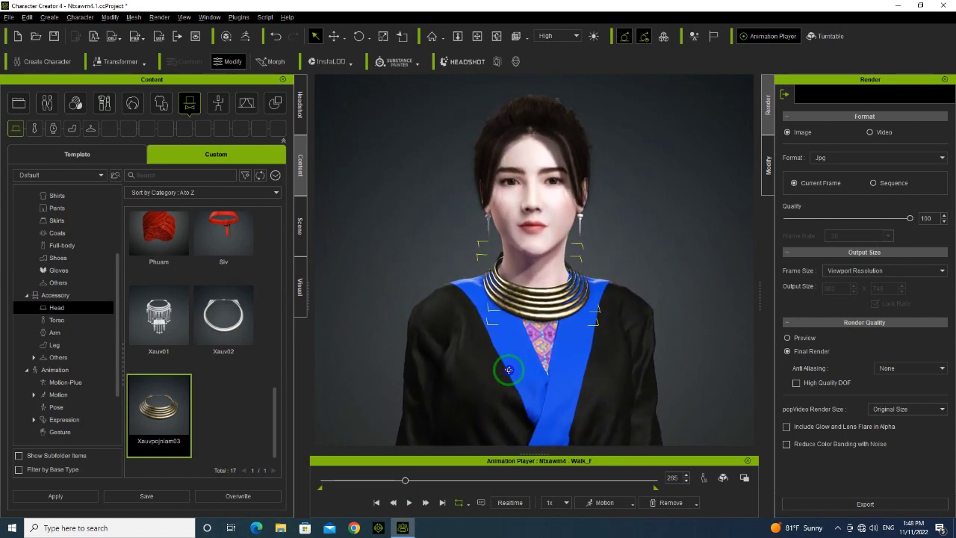
pyautogui.moveTo(372, 389); pyautogui.dragTo(612, 383, button='right')
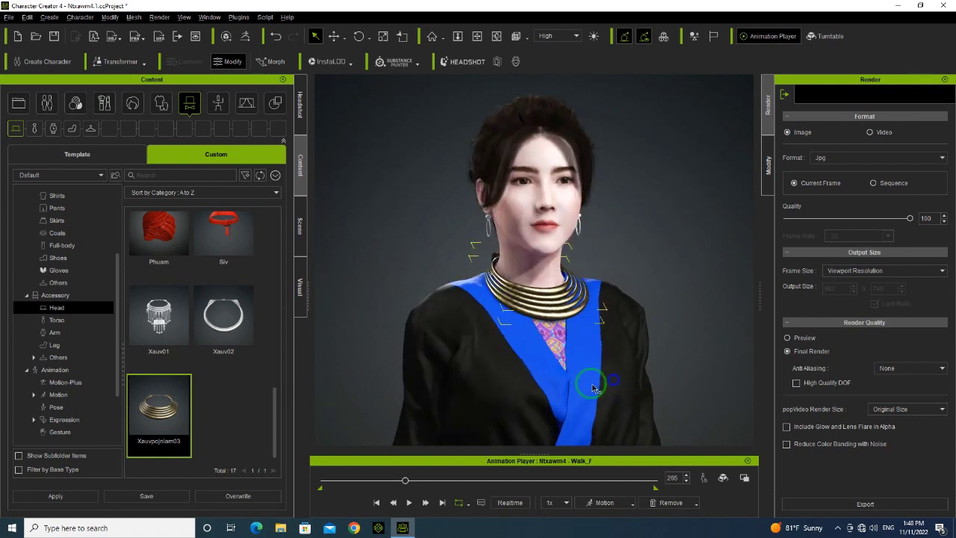
pyautogui.scroll(2, 516, 372)
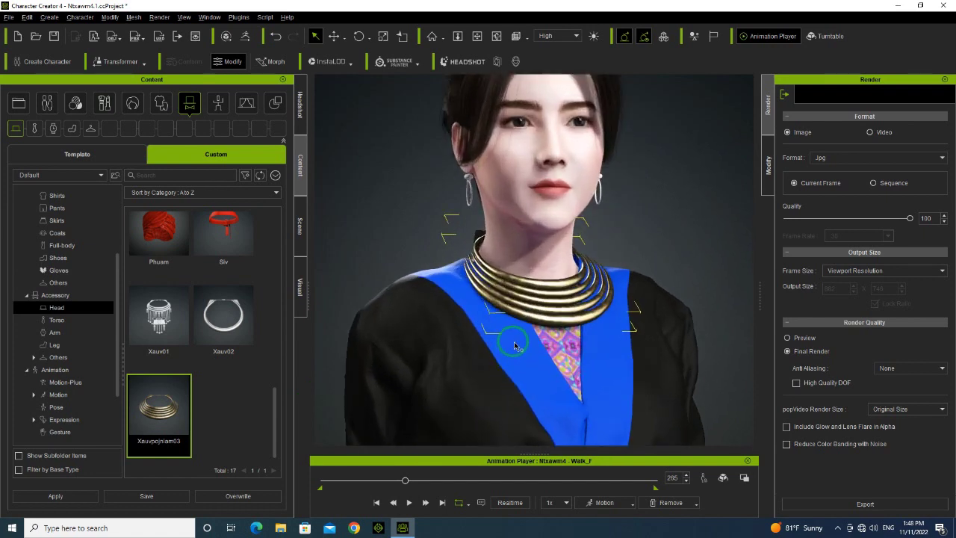